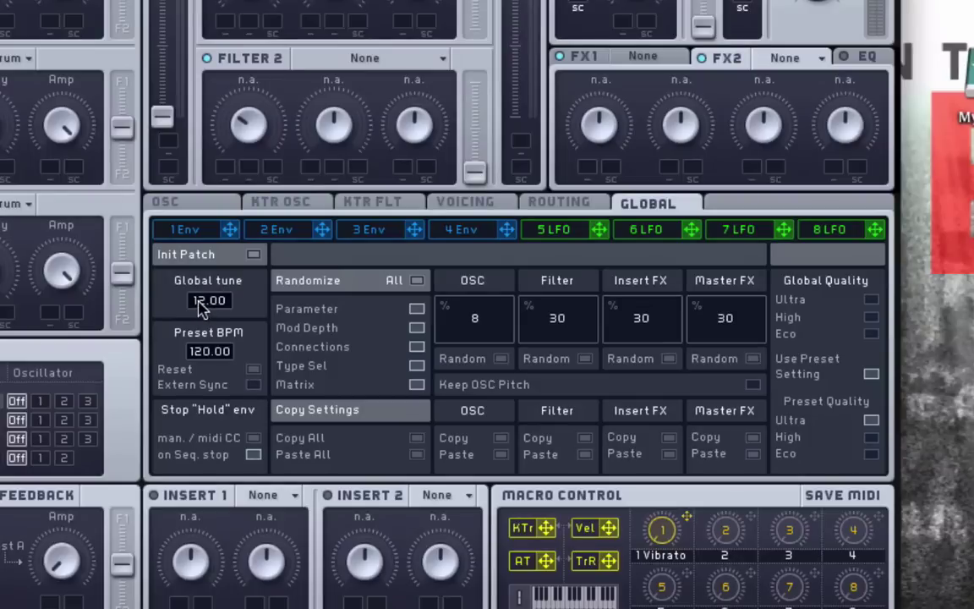
- Try Global tune at 12.00 and back to 0.00, then drag Preset BPM toward 113
double_click(201, 305)
drag(203, 306, 206, 311)
double_click(204, 309)
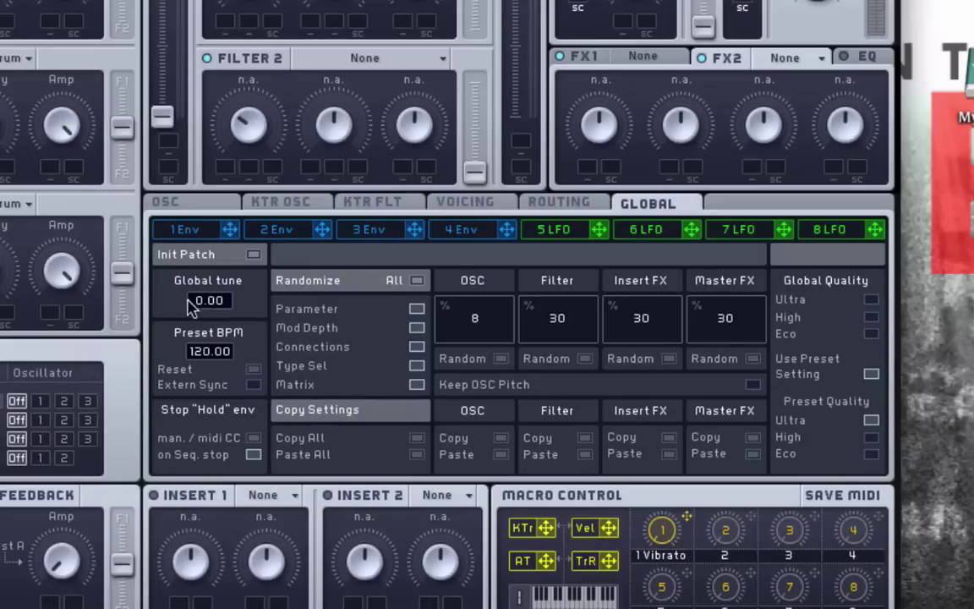
scroll(200, 307, up, 4)
double_click(204, 307)
drag(200, 355, 191, 328)
- Tick Sync on the 5 LFO tab, then go back to the GLOBAL page
click(568, 234)
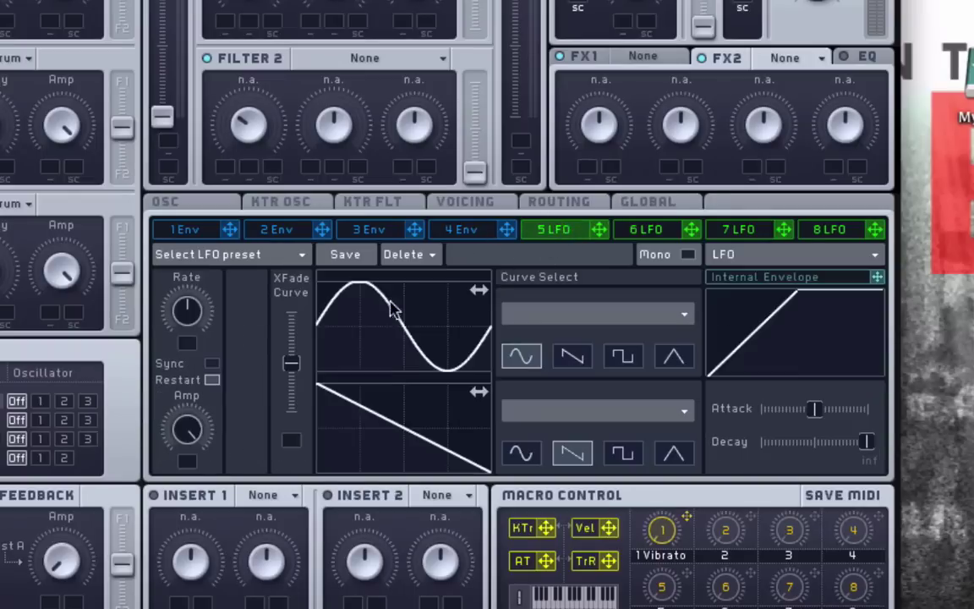
click(211, 365)
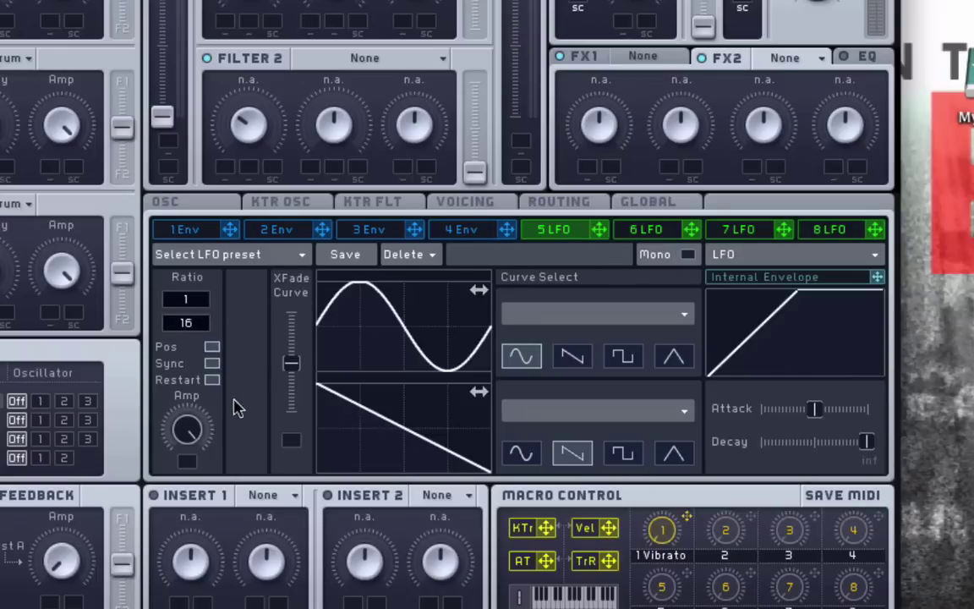
click(636, 203)
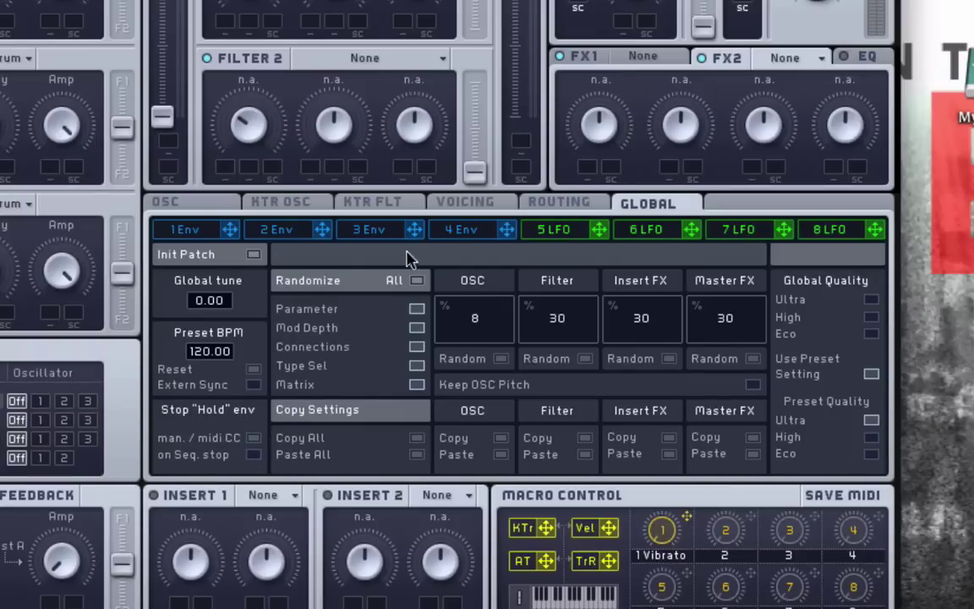
click(456, 233)
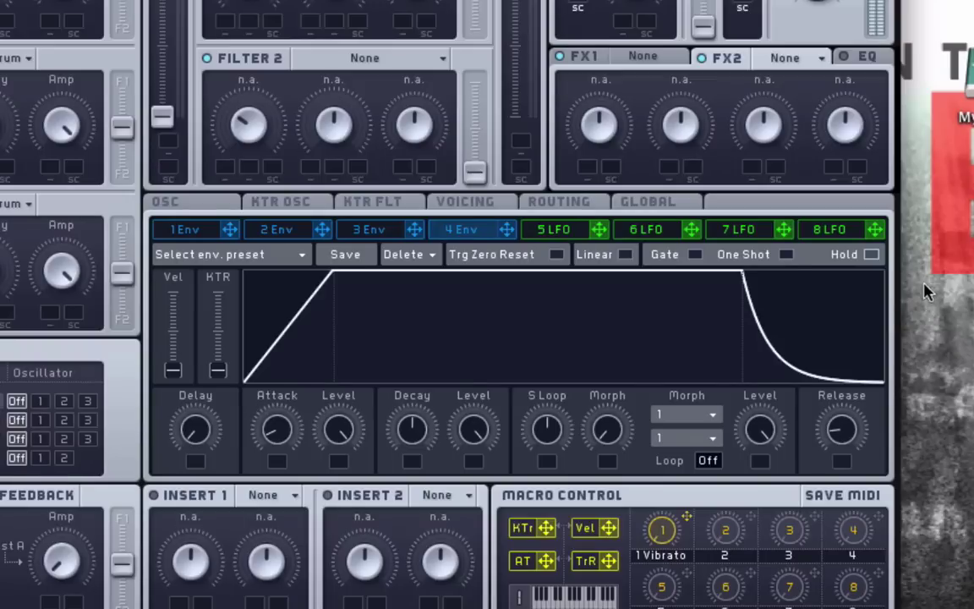
click(649, 201)
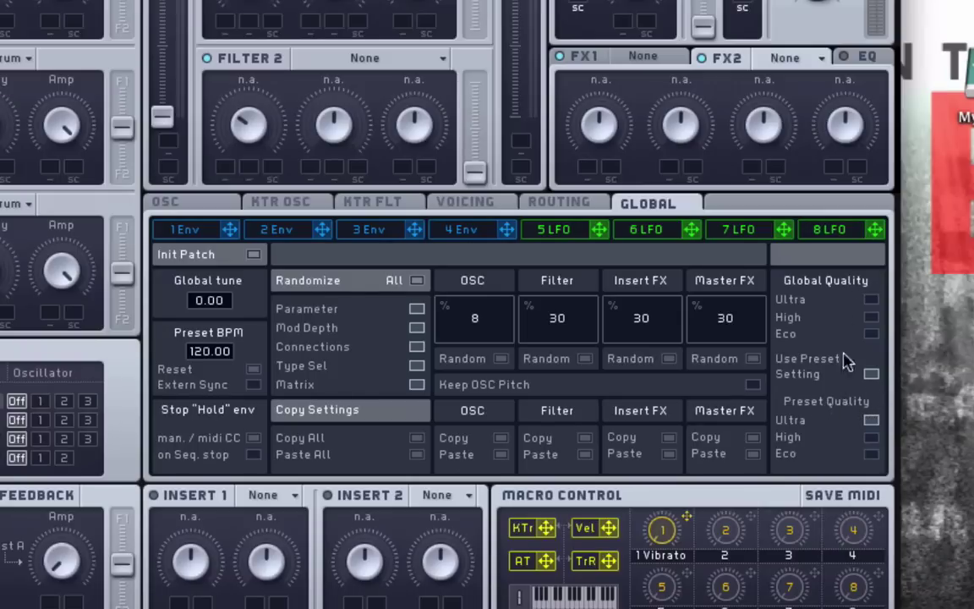
click(870, 454)
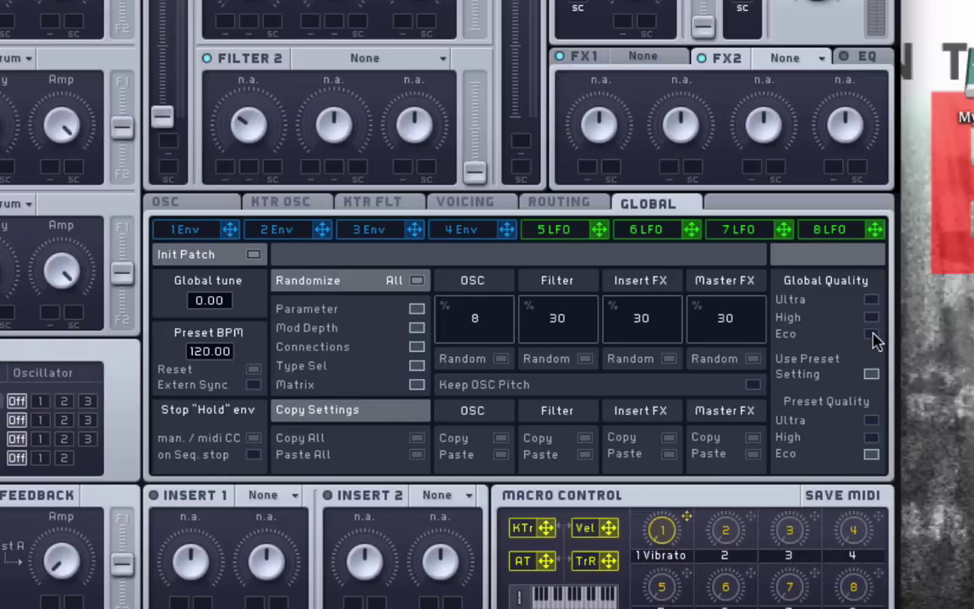
click(874, 374)
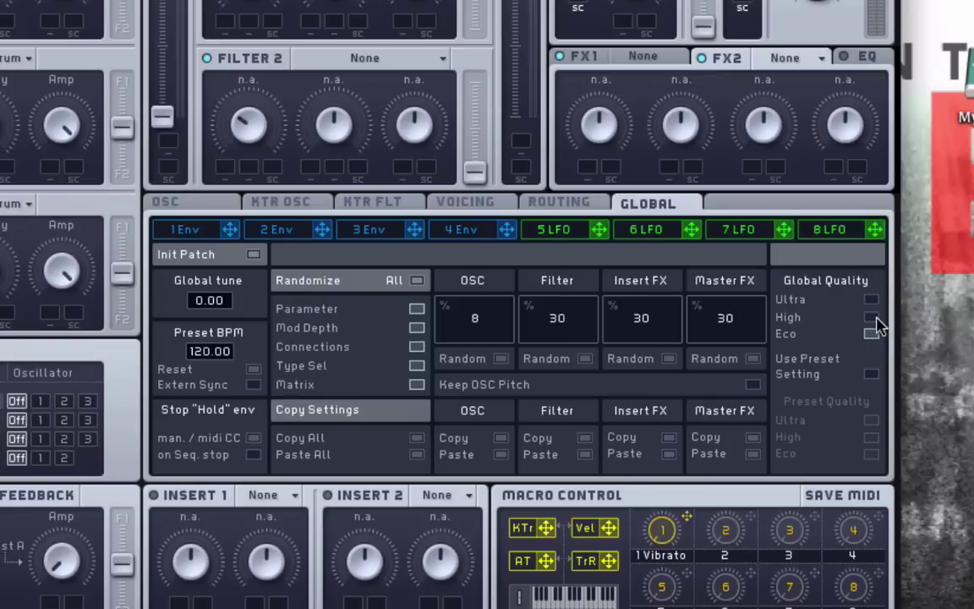
click(871, 374)
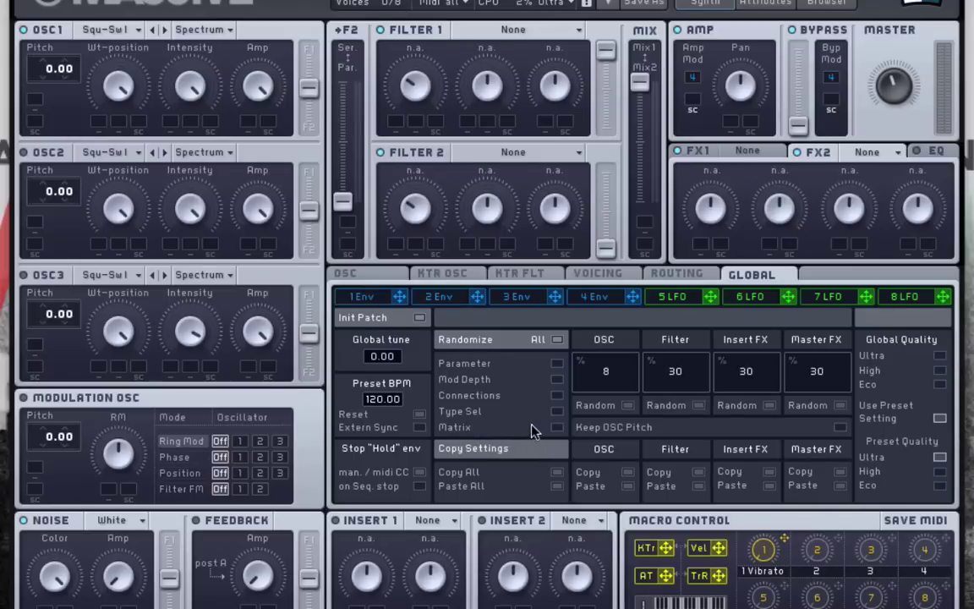
- Enable Parameter randomizing and randomize four times, leaving pitches -3.54, 3.57 and -0.72
click(558, 363)
click(486, 346)
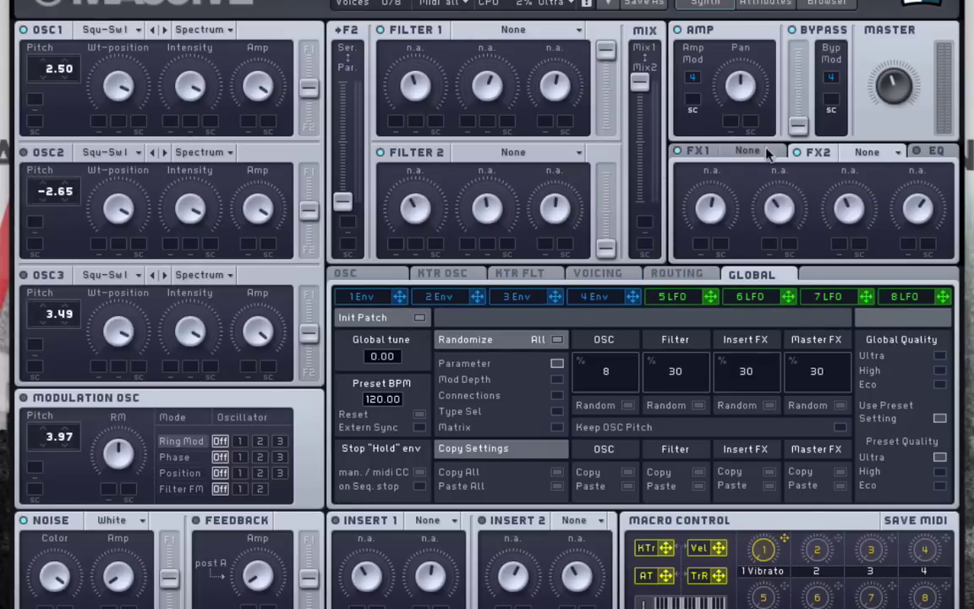
click(487, 341)
click(487, 341)
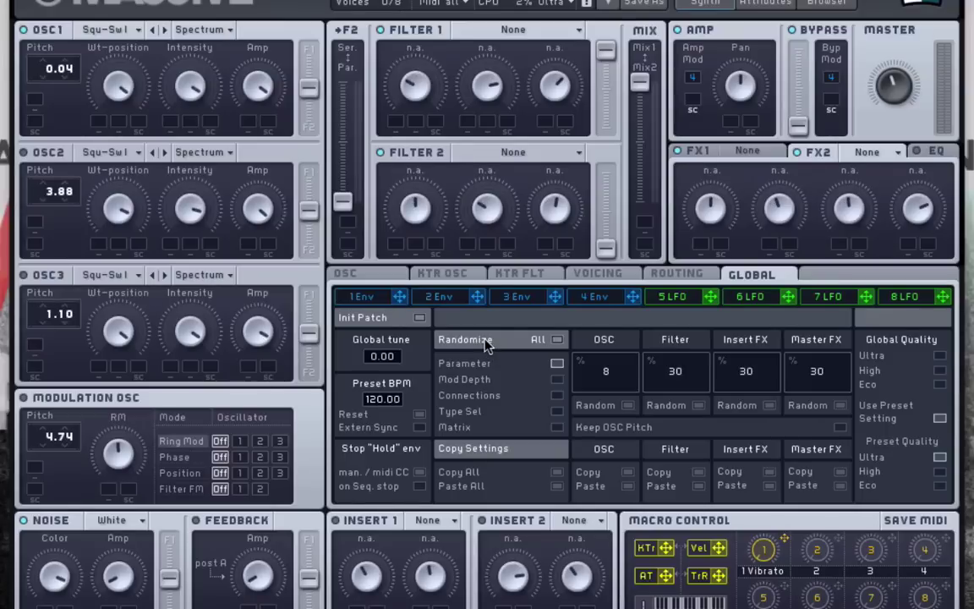
click(487, 341)
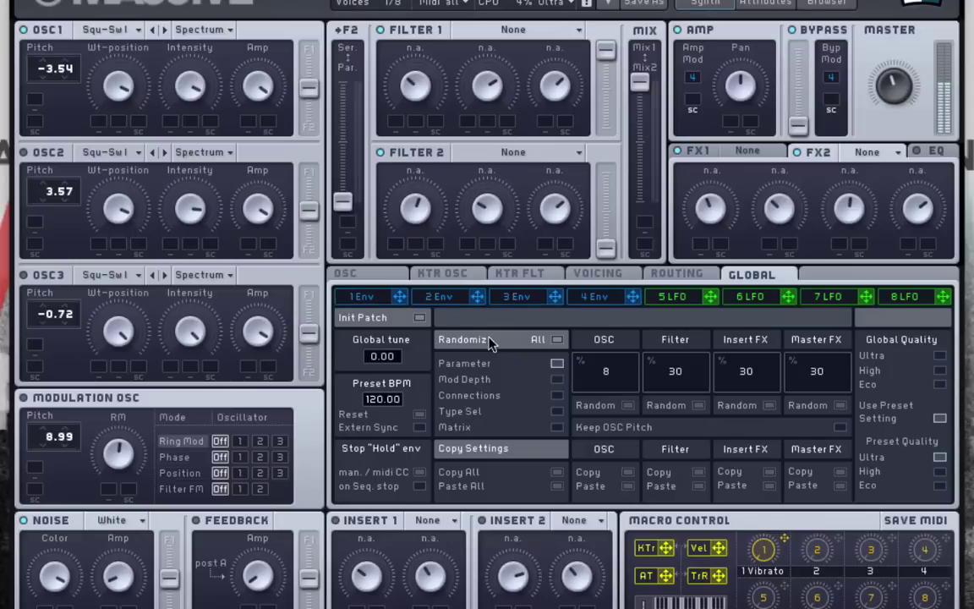
- Set Filter 1 to Scream and FX2 to Delay Synced
click(514, 31)
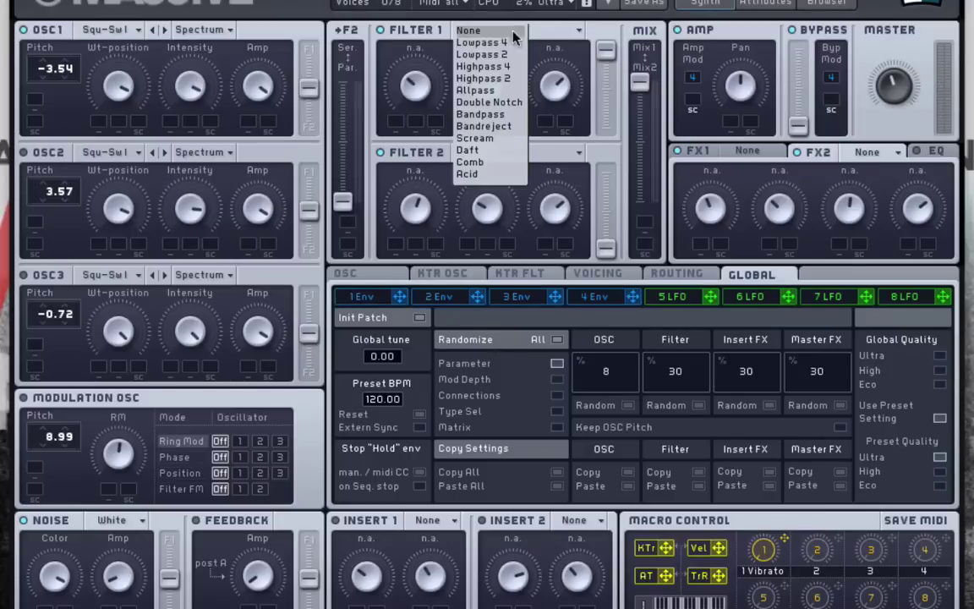
click(498, 138)
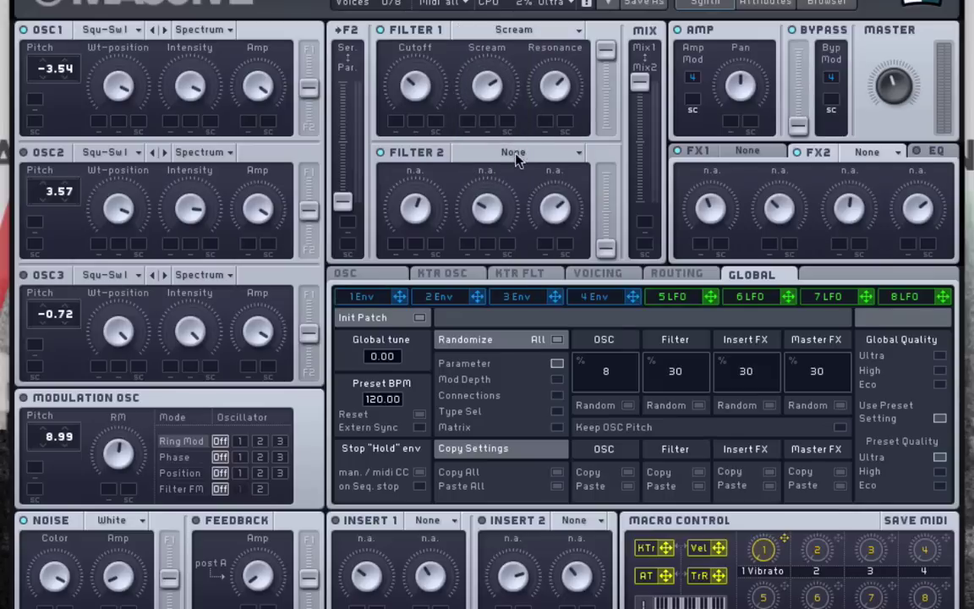
click(868, 152)
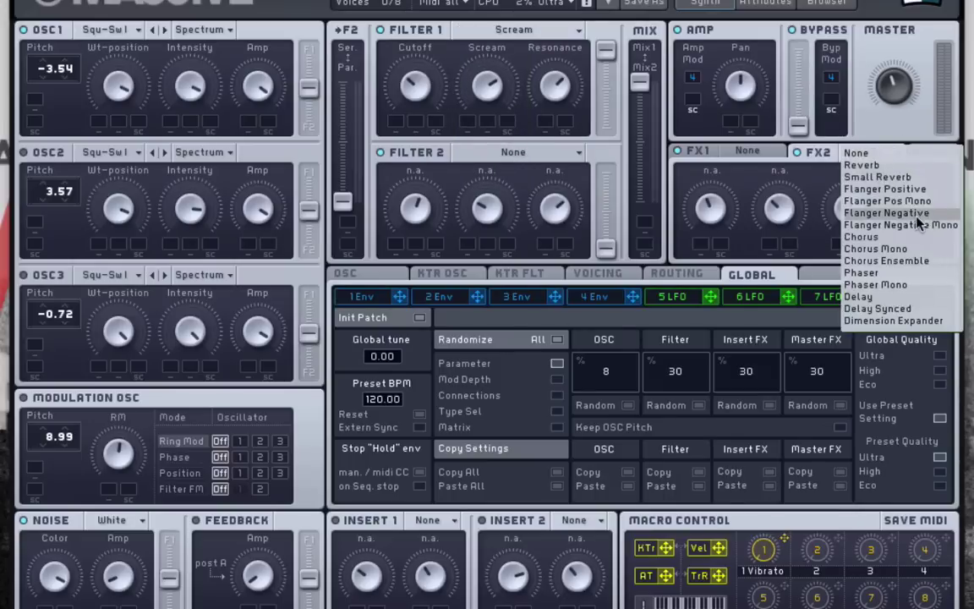
click(920, 308)
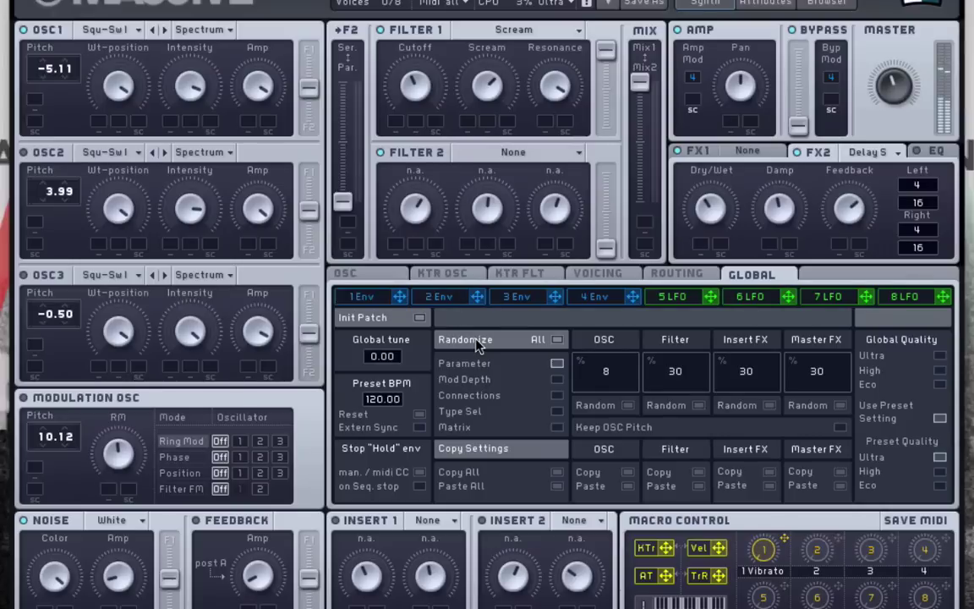
- Randomize the patch three more times, then bring up the patch file options
click(465, 340)
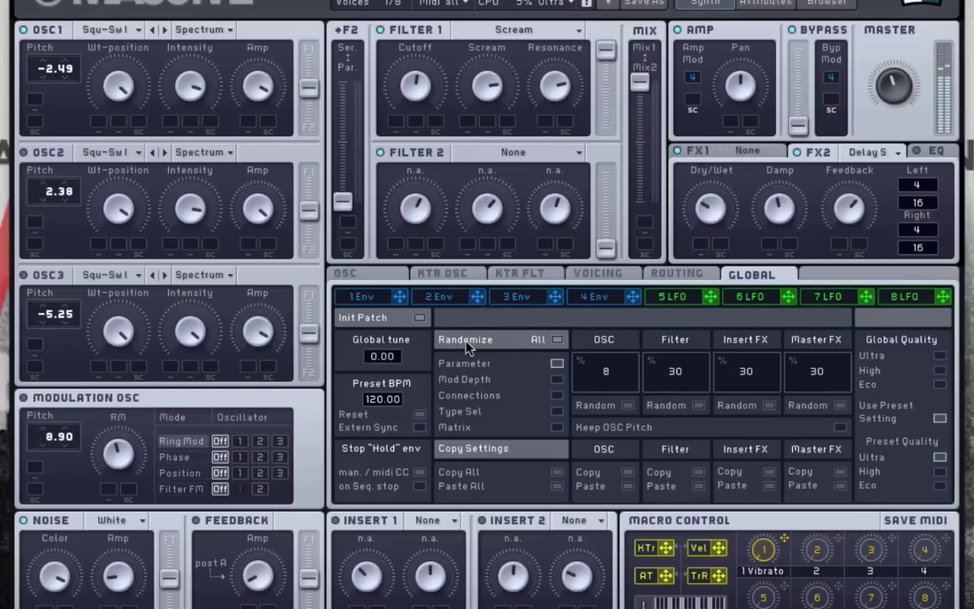
click(465, 343)
click(466, 342)
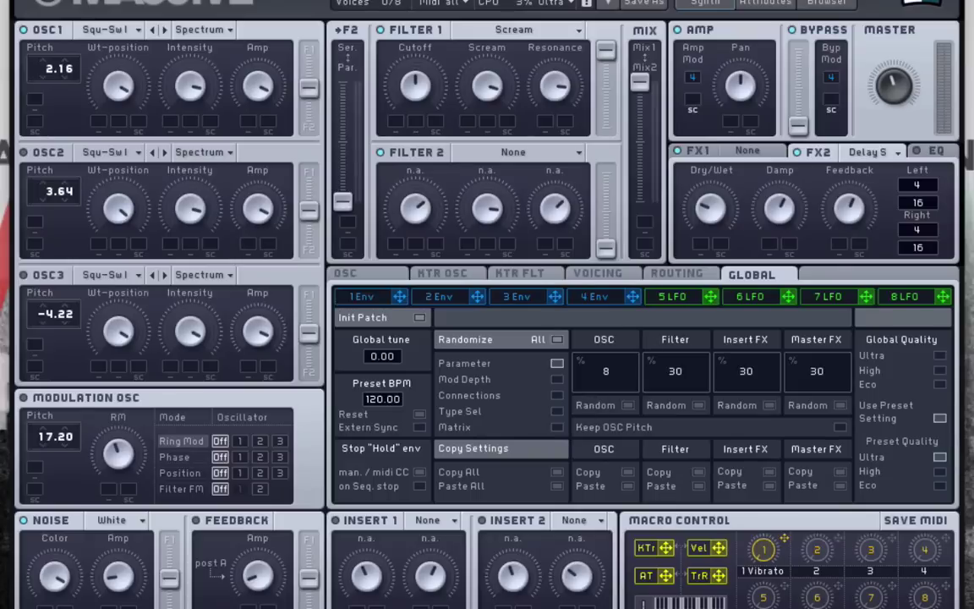
click(406, 0)
- Init the patch, enable Mod Depth randomizing, and route LFO 5 to OSC1 wavetable position
click(414, 0)
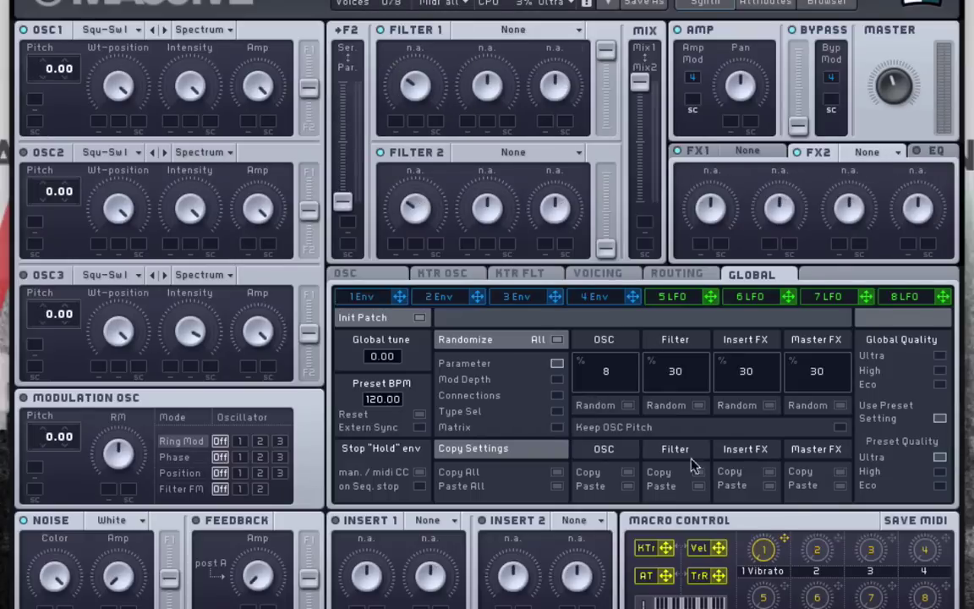
click(556, 378)
click(683, 295)
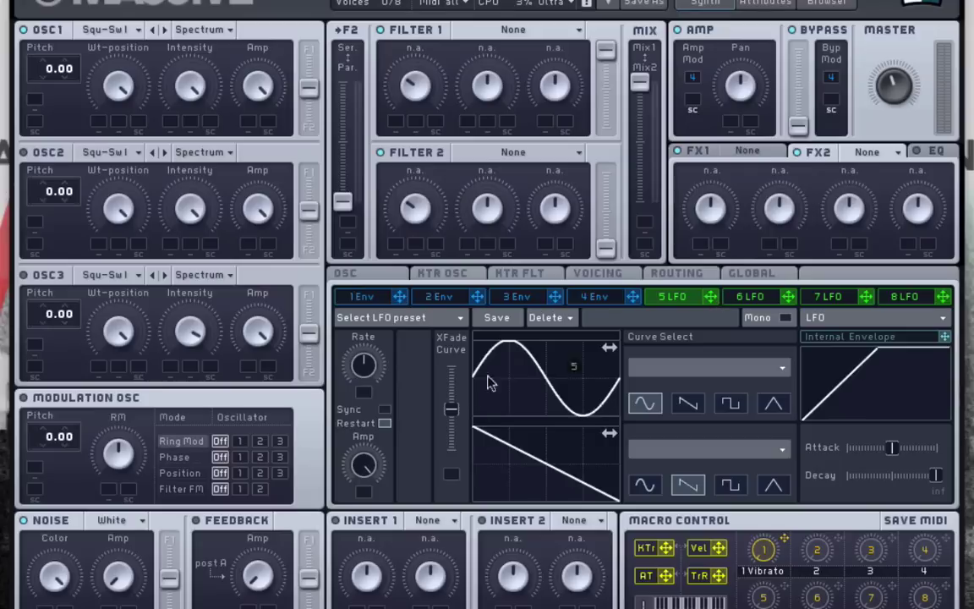
drag(710, 296, 110, 241)
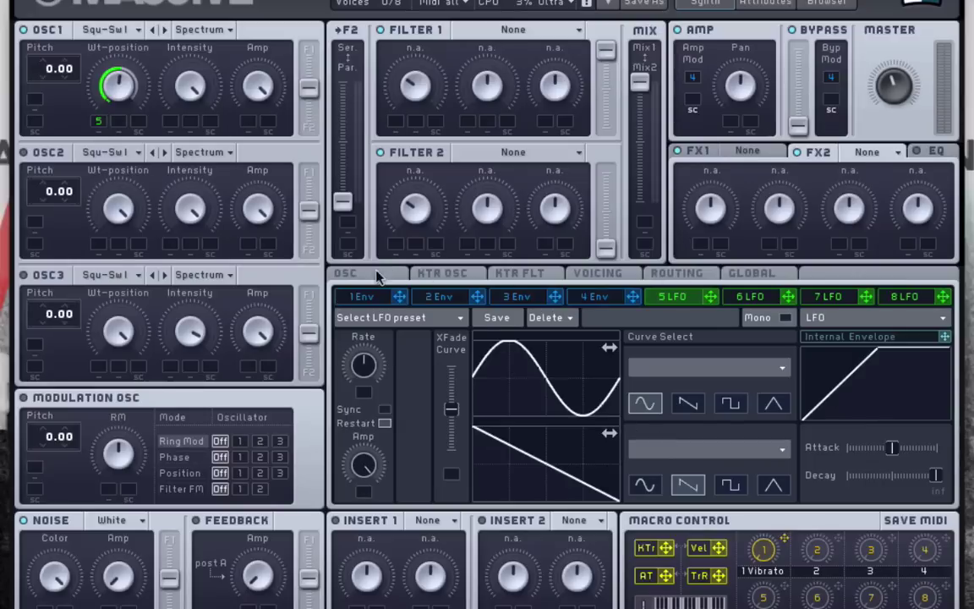
click(742, 277)
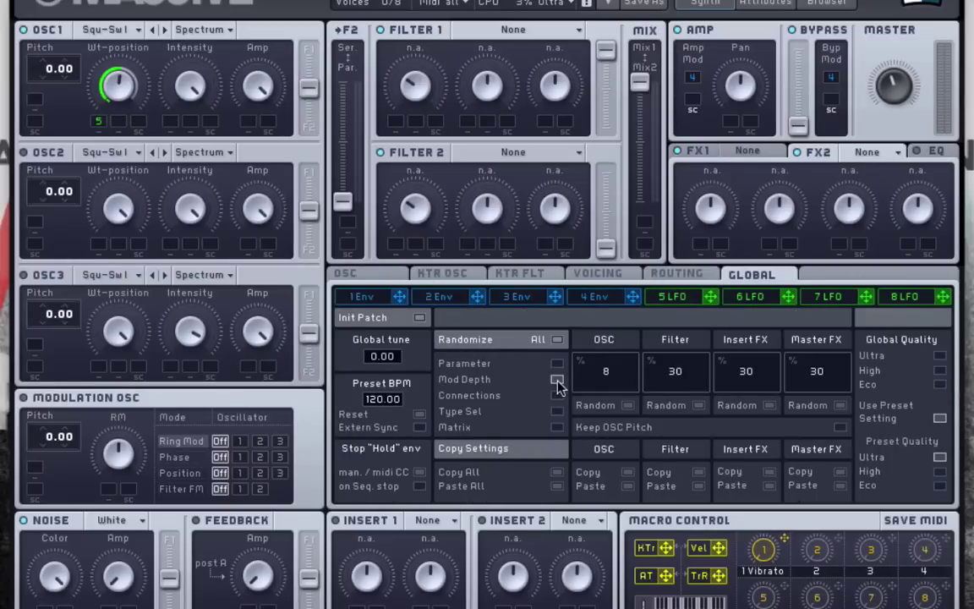
- Route envelope 3 to Filter 1 cutoff and OSC3, then untick Mod Depth
click(510, 296)
drag(407, 122, 395, 100)
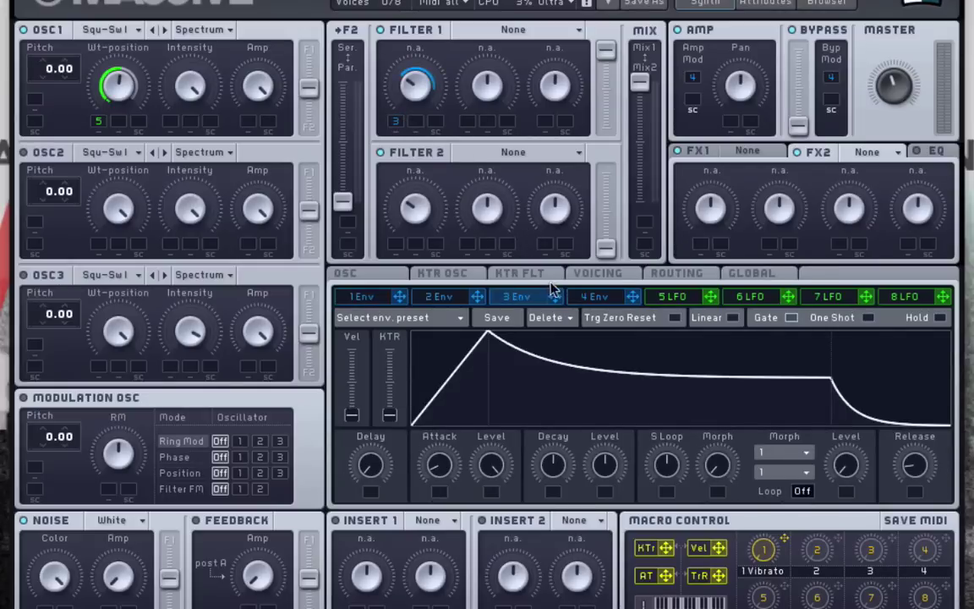
drag(507, 292, 248, 368)
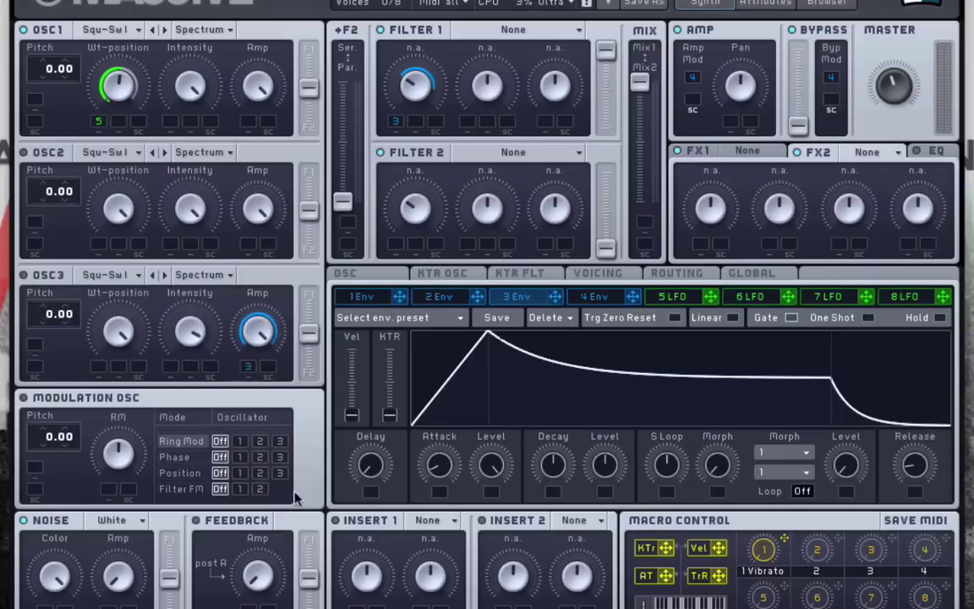
click(741, 273)
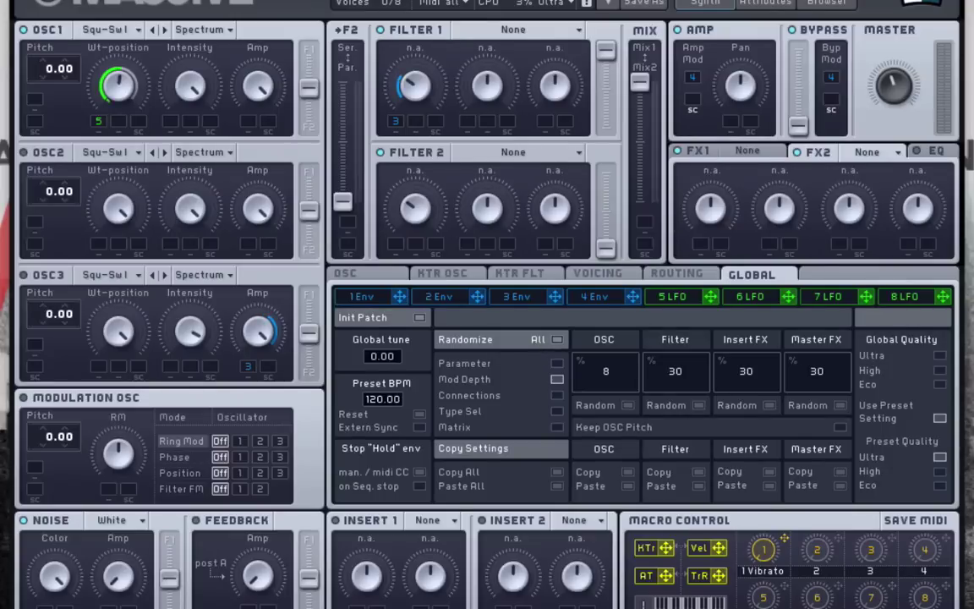
click(557, 380)
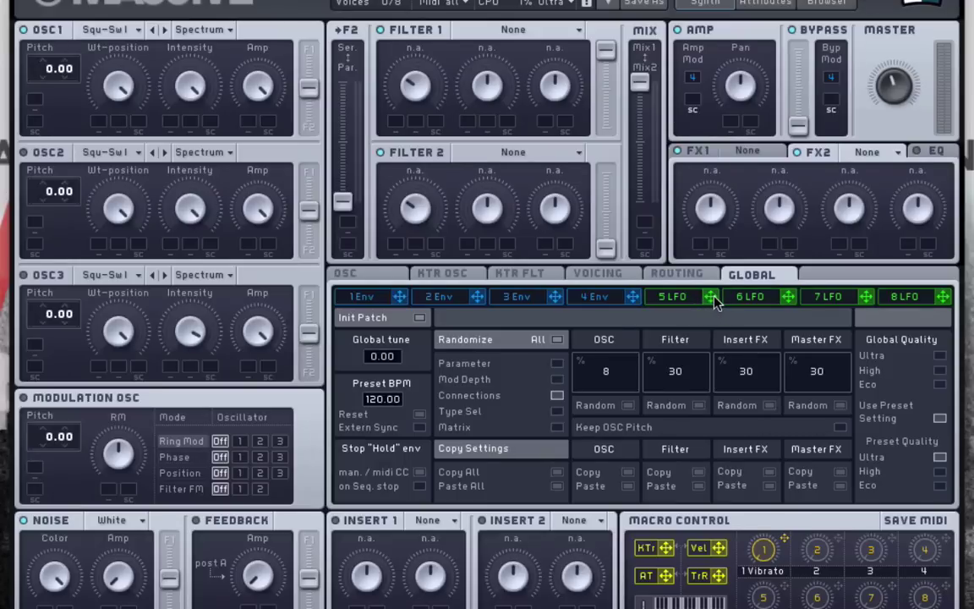
- Enable Connections, set OSC % to 100, and assign envelope 3 to OSC1 Intensity
click(556, 395)
drag(606, 372, 89, 220)
drag(548, 301, 191, 123)
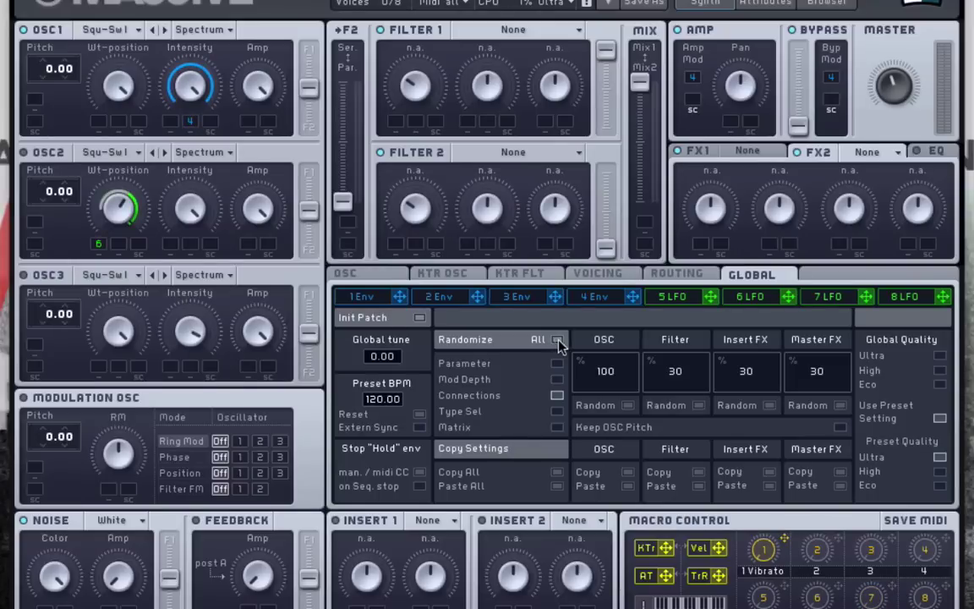
- Turn off the OSC2 Wt-position and OSC1 Intensity modulations
right_click(100, 244)
click(112, 263)
right_click(188, 122)
click(196, 136)
right_click(190, 121)
click(203, 137)
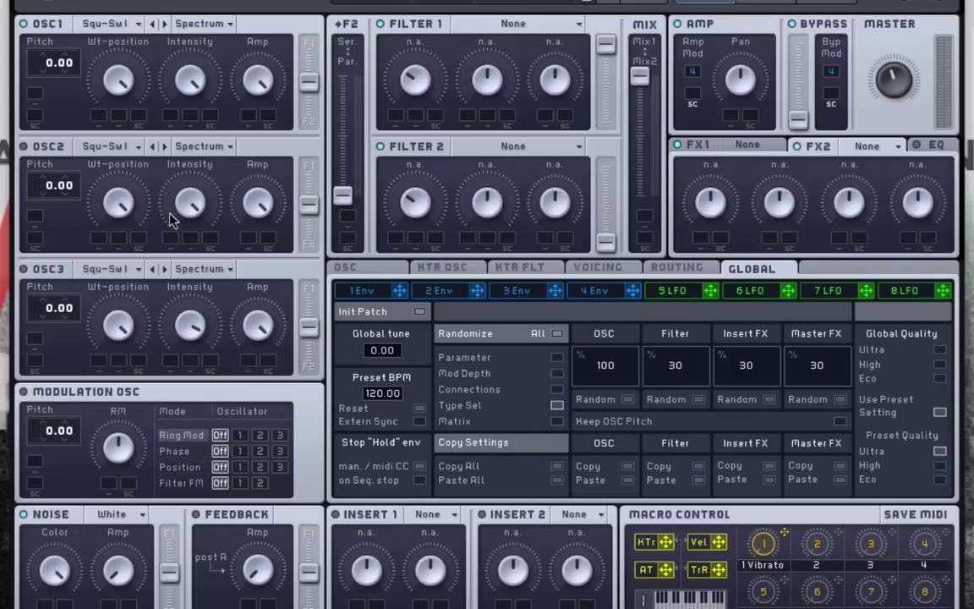
- Untick Type Sel and check the OSC1 wavetable and Filter 1 type lists without changing them
click(557, 406)
click(124, 29)
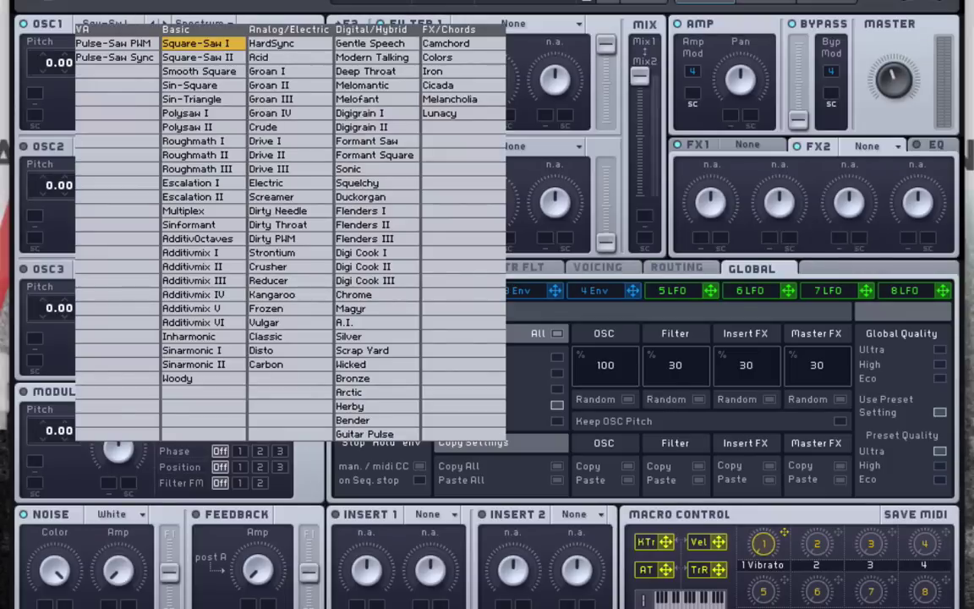
click(111, 14)
click(497, 26)
click(449, 25)
- Randomize the whole patch five times
click(493, 336)
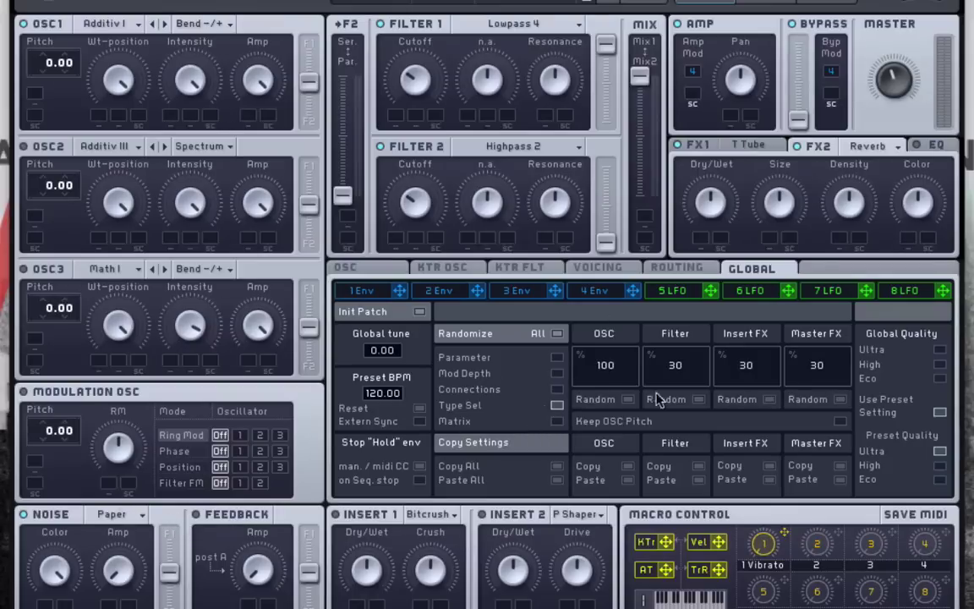
click(479, 335)
click(479, 335)
click(480, 335)
click(479, 334)
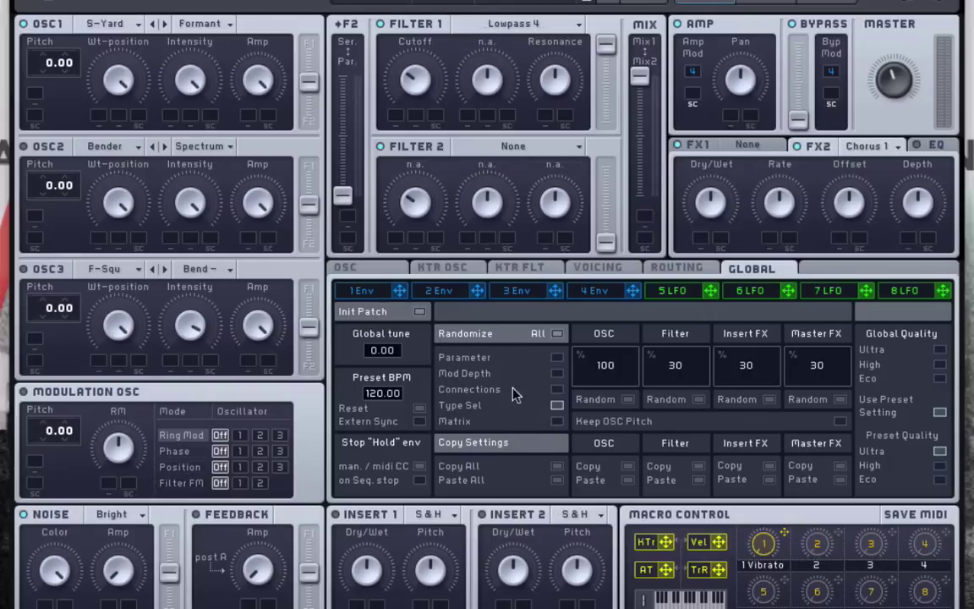
- Reset to Init Patch, leaving Type Sel off and Matrix on under Randomize
click(557, 406)
click(338, 2)
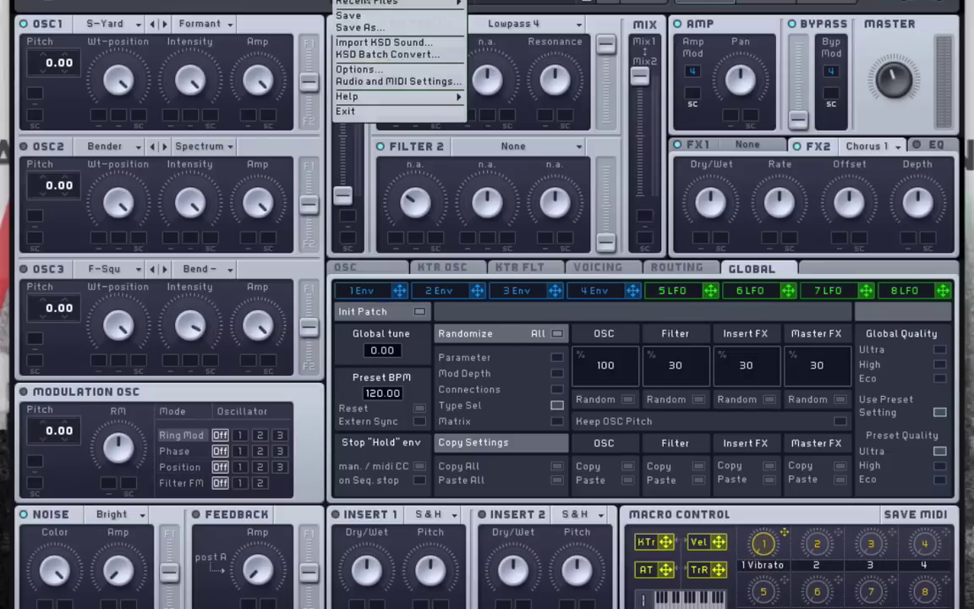
click(364, 1)
click(557, 406)
click(557, 421)
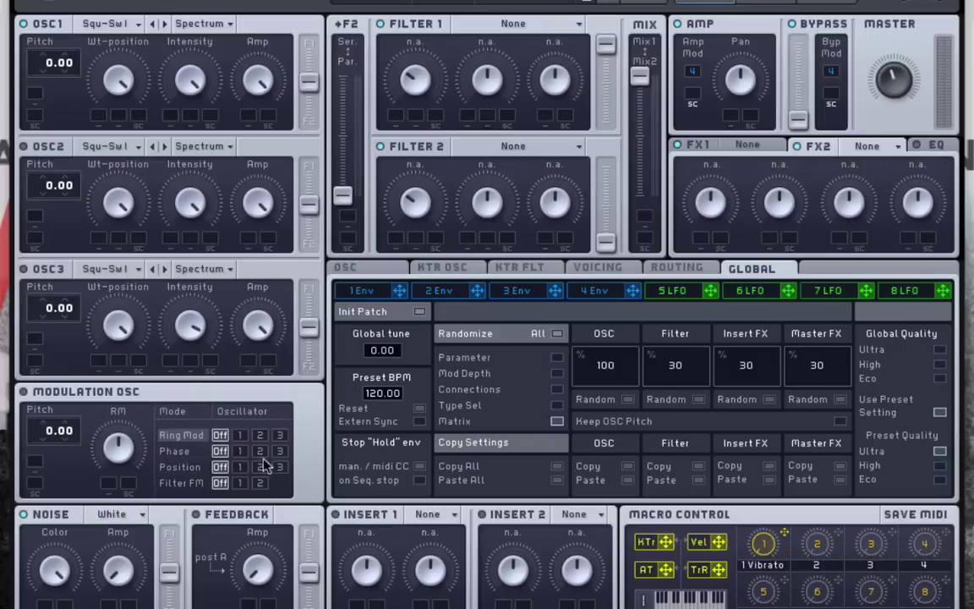
- Power on the Modulation OSC and randomize four times, landing on M-Talk, Flend III and Chord
click(24, 391)
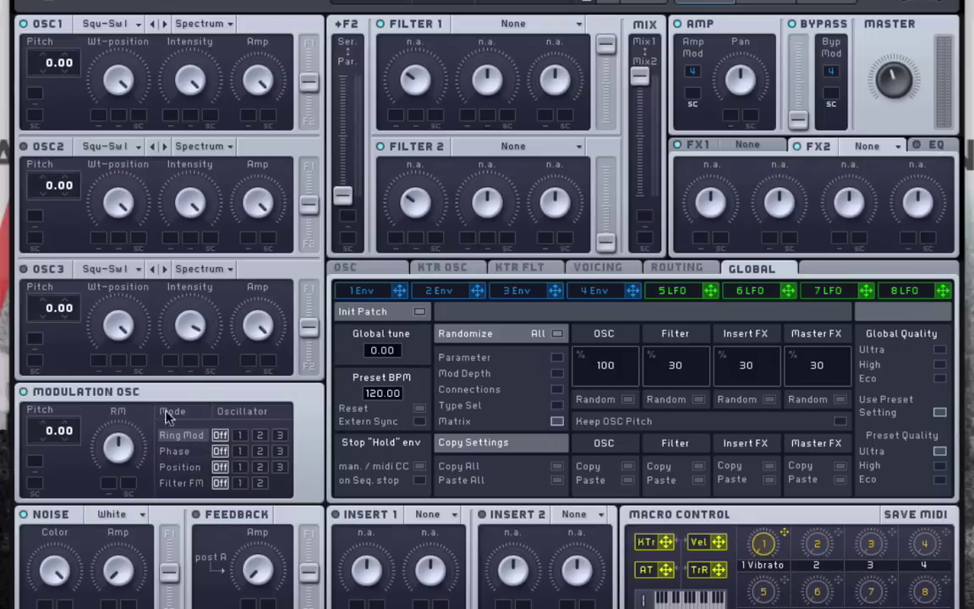
click(490, 334)
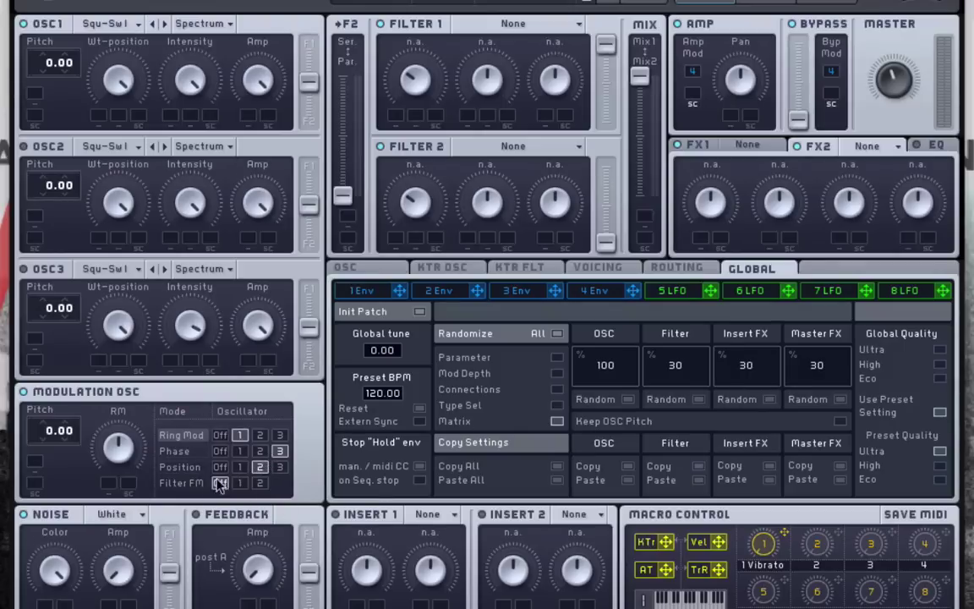
click(497, 338)
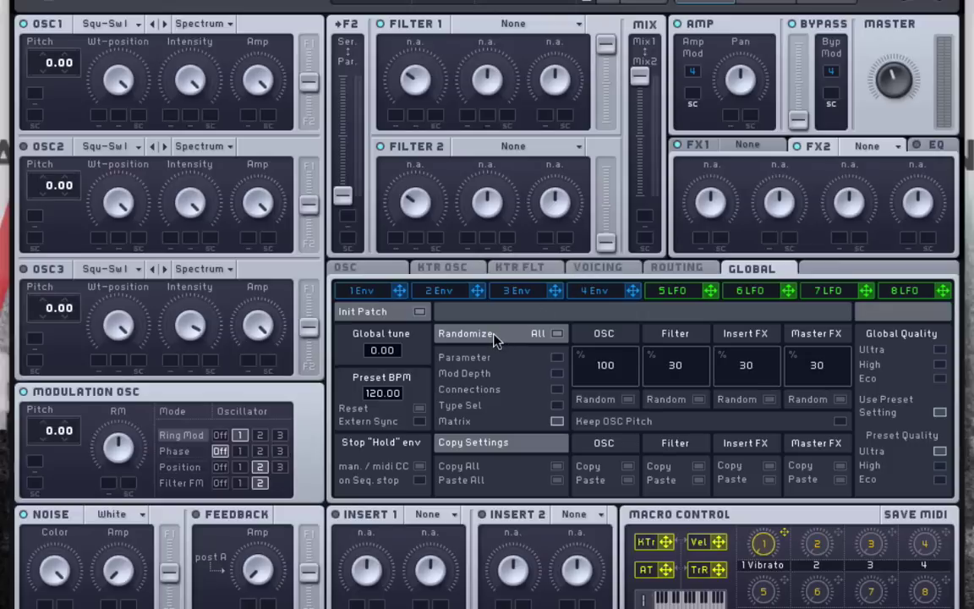
click(498, 338)
click(497, 337)
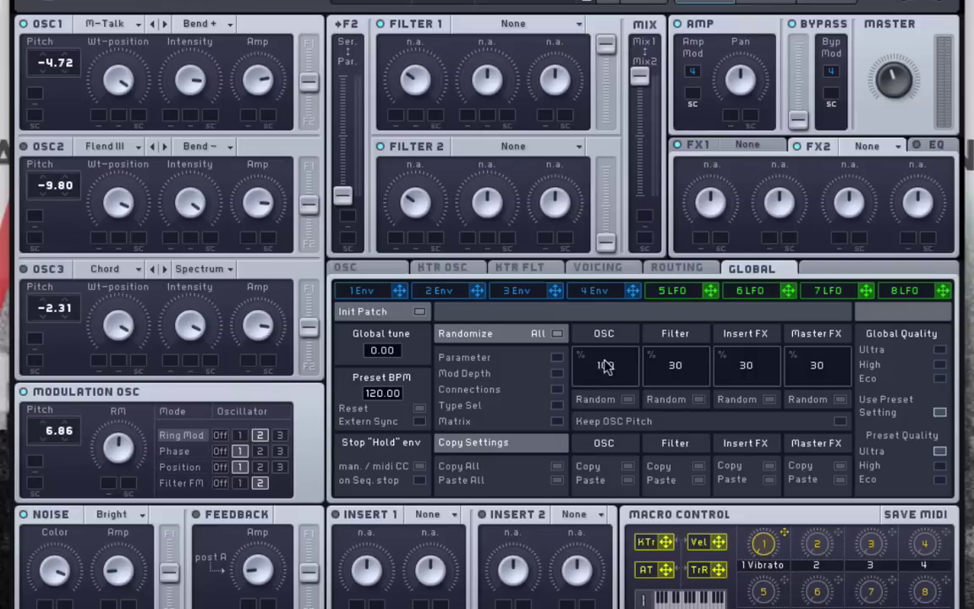
- Set OSC % to 5, reset to Init Patch, and enable Parameter randomizing
drag(605, 366, 624, 395)
click(351, 3)
click(353, 9)
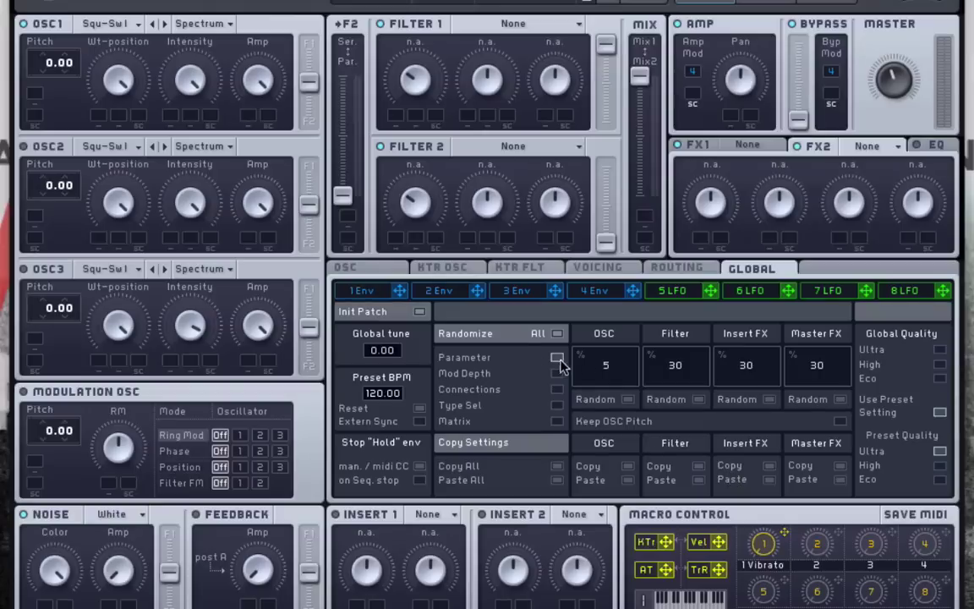
click(557, 357)
- Click OSC Random six times, then enable Insert FX randomizing
click(627, 402)
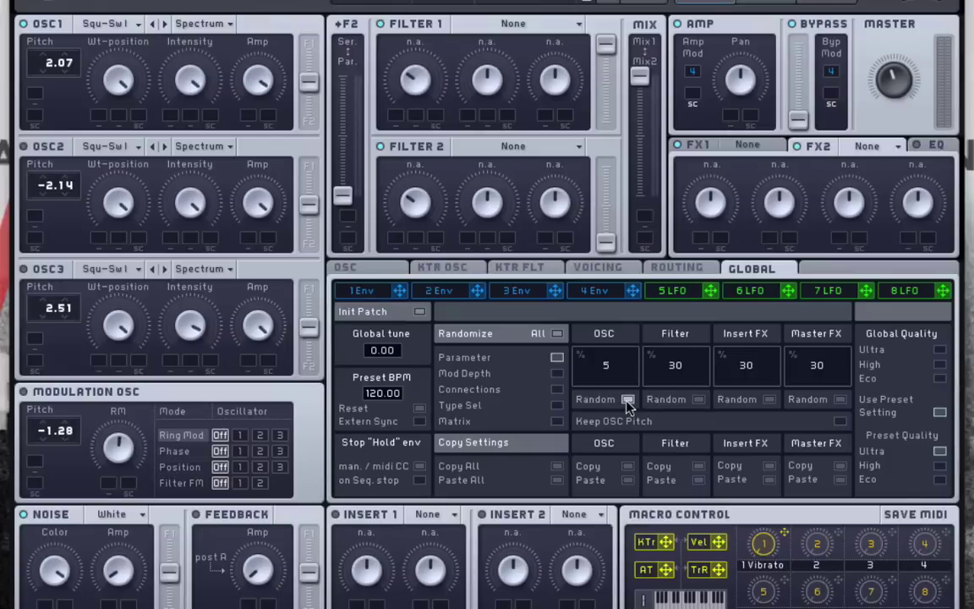
click(626, 402)
click(626, 402)
click(626, 403)
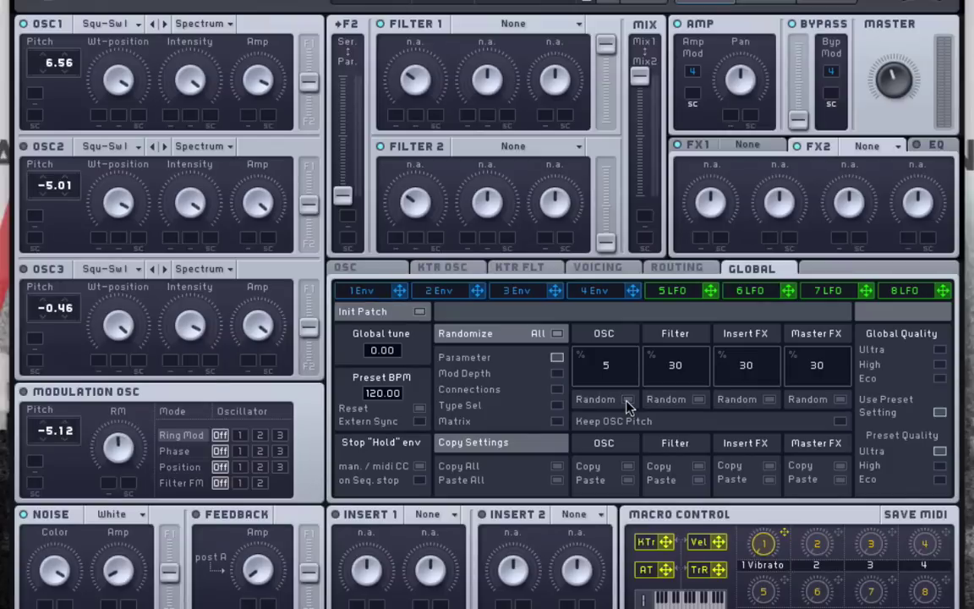
click(627, 403)
click(626, 403)
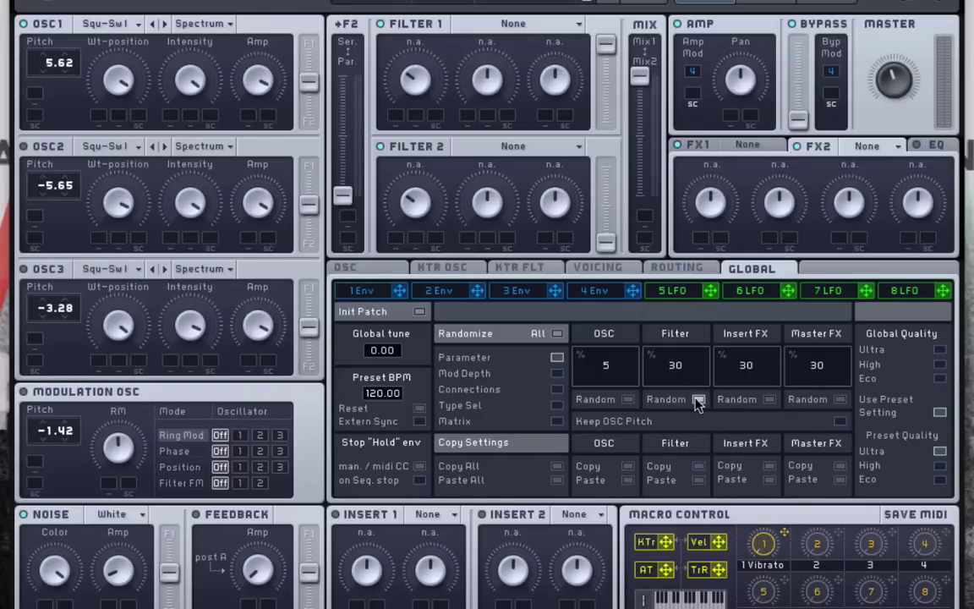
click(769, 400)
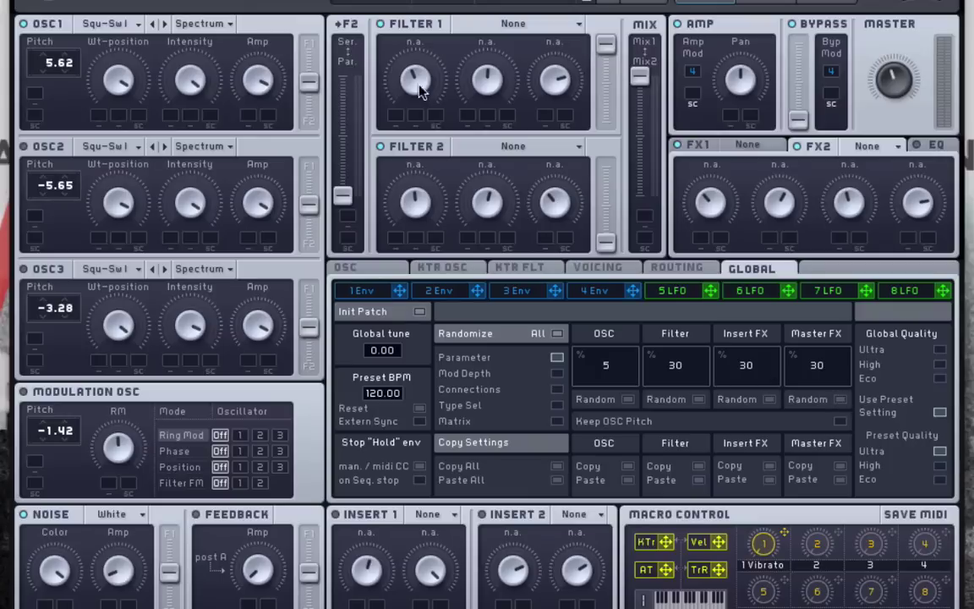
- Enable Keep OSC Pitch, set OSC % to 40, and run OSC Random sixteen times
click(839, 422)
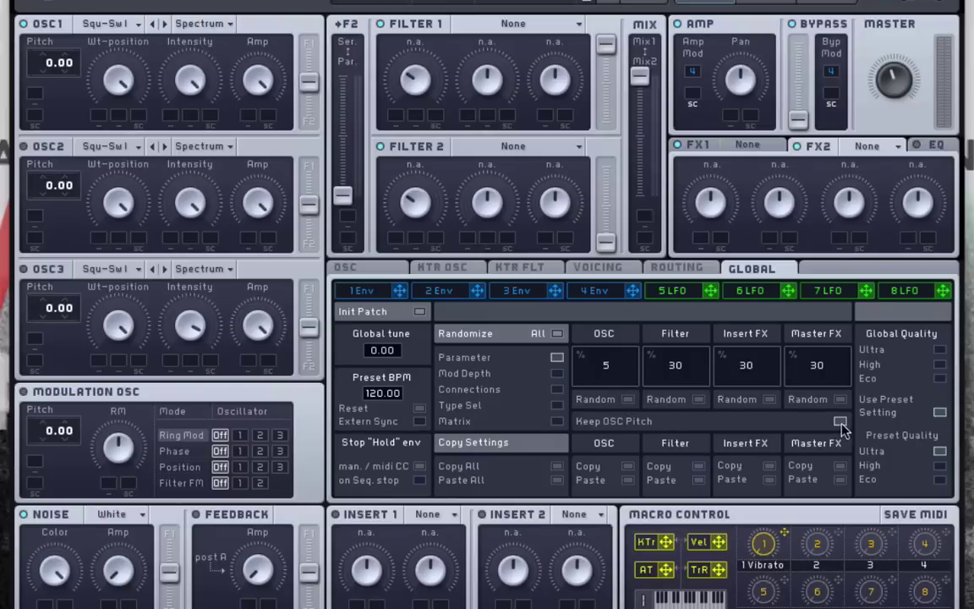
drag(606, 370, 622, 354)
click(627, 399)
click(627, 399)
click(627, 399)
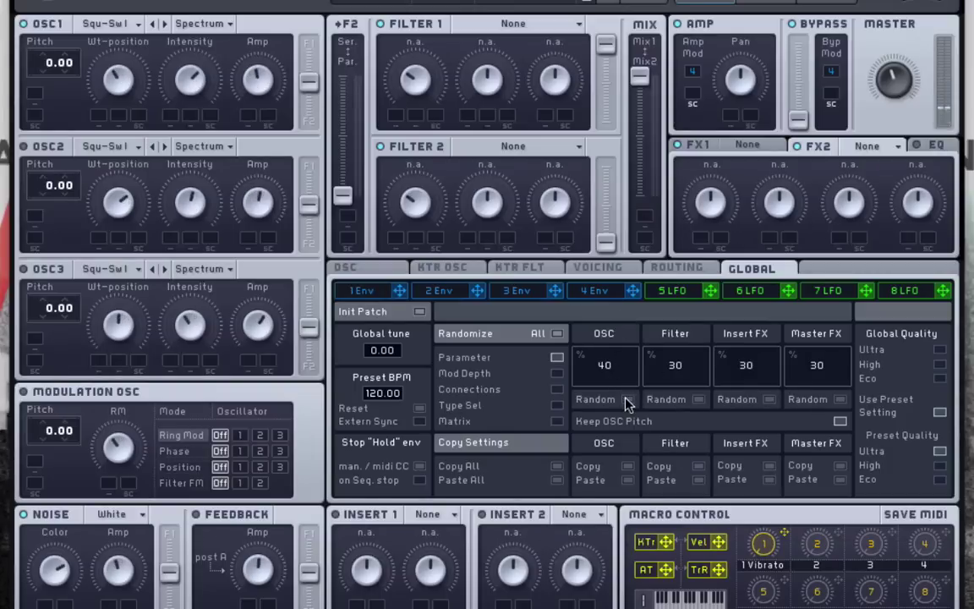
click(627, 399)
click(627, 399)
click(627, 399)
click(627, 399)
click(628, 399)
click(627, 399)
click(627, 399)
click(626, 401)
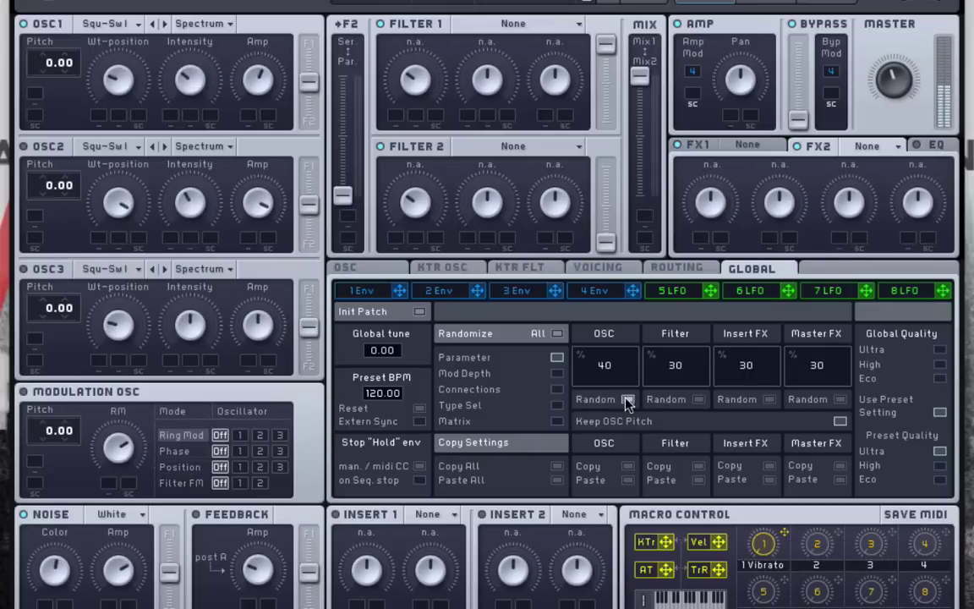
click(627, 401)
click(627, 401)
click(626, 401)
click(627, 400)
click(627, 401)
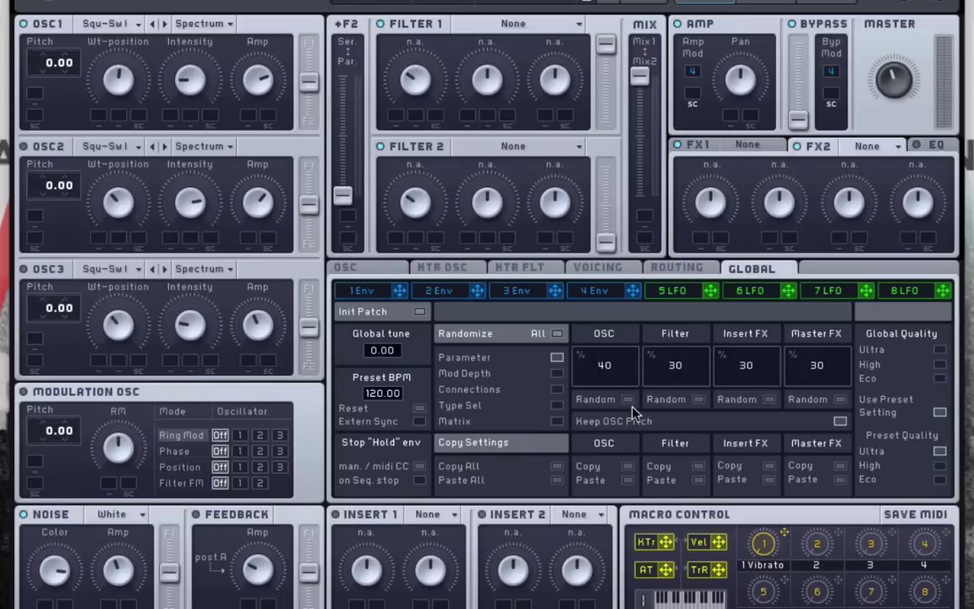
- Enable Type Sel and run OSC Random a dozen times, landing on Additiv III, G-Pulse and Inharm wavetables
click(557, 406)
click(628, 401)
click(628, 400)
click(628, 401)
click(628, 400)
click(628, 401)
click(628, 400)
click(628, 400)
click(628, 400)
click(628, 401)
click(628, 401)
click(628, 401)
click(628, 401)
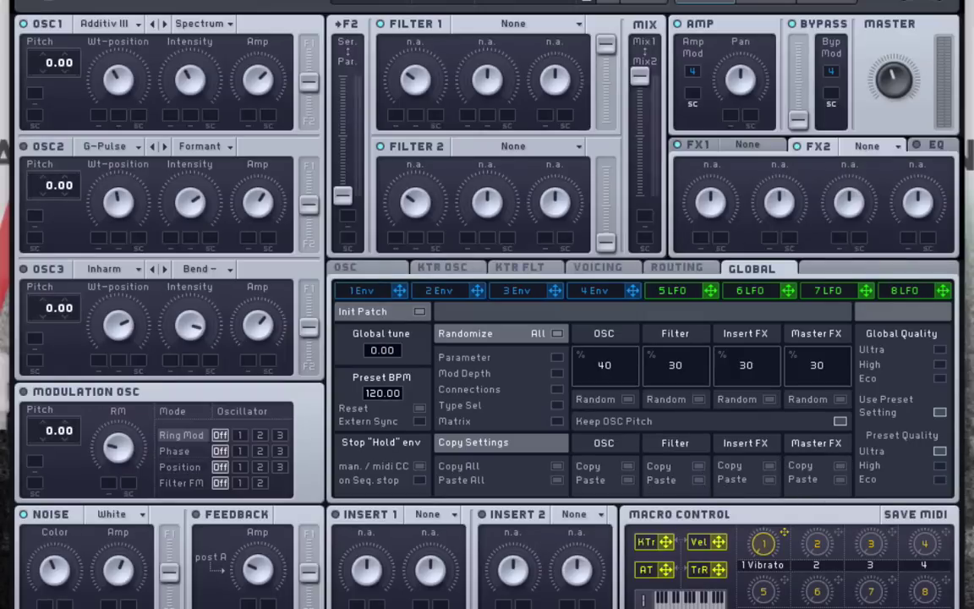
- Reset the patch to init and enable pitch, parameter, mod depth, mod connection, type and matrix randomizing
click(347, 1)
click(693, 399)
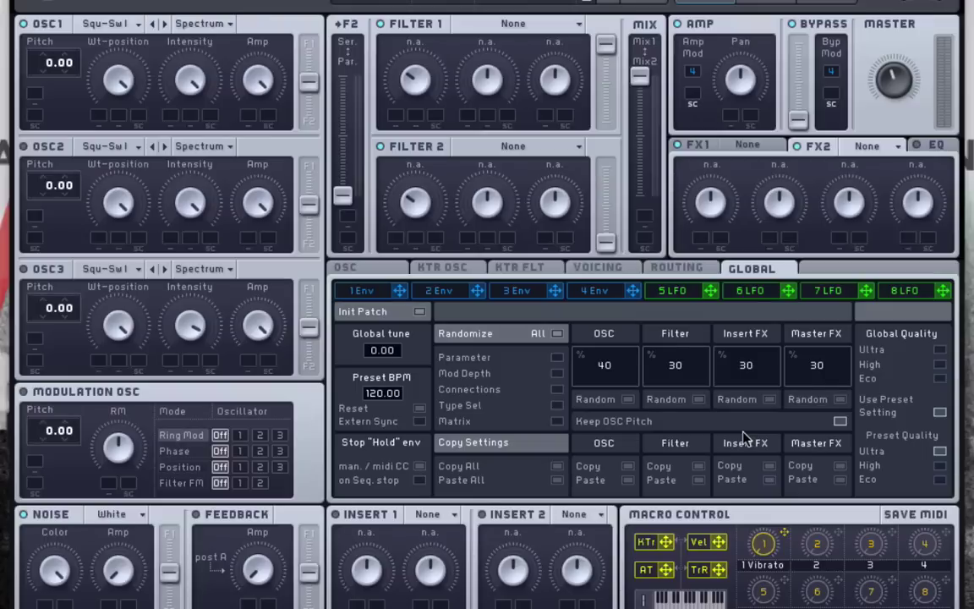
click(840, 420)
click(556, 356)
click(556, 373)
click(556, 388)
click(557, 405)
click(558, 421)
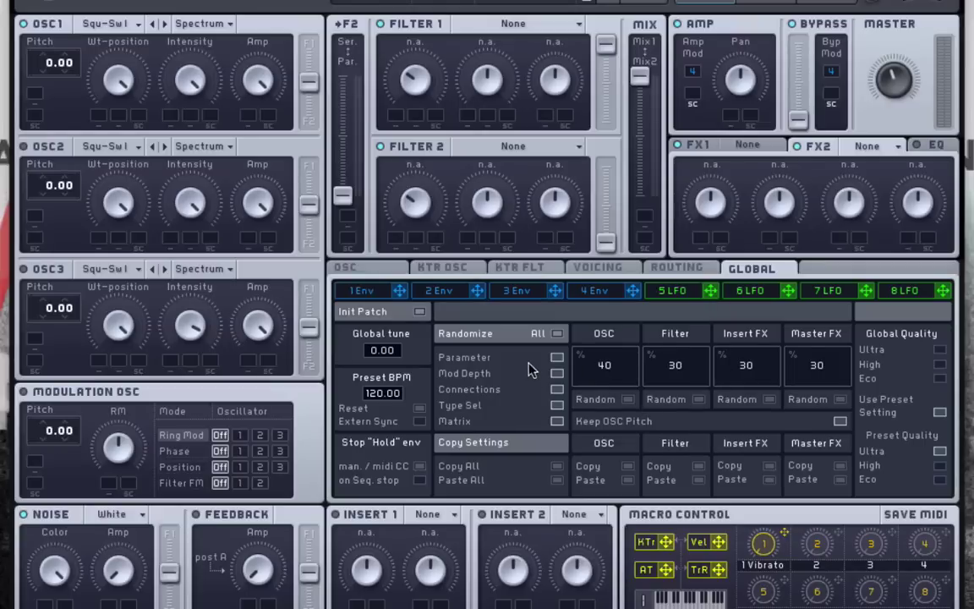
- Randomize the whole patch six times, ending on Sinarm I, D-org and Grn II with a Comb filter
click(503, 340)
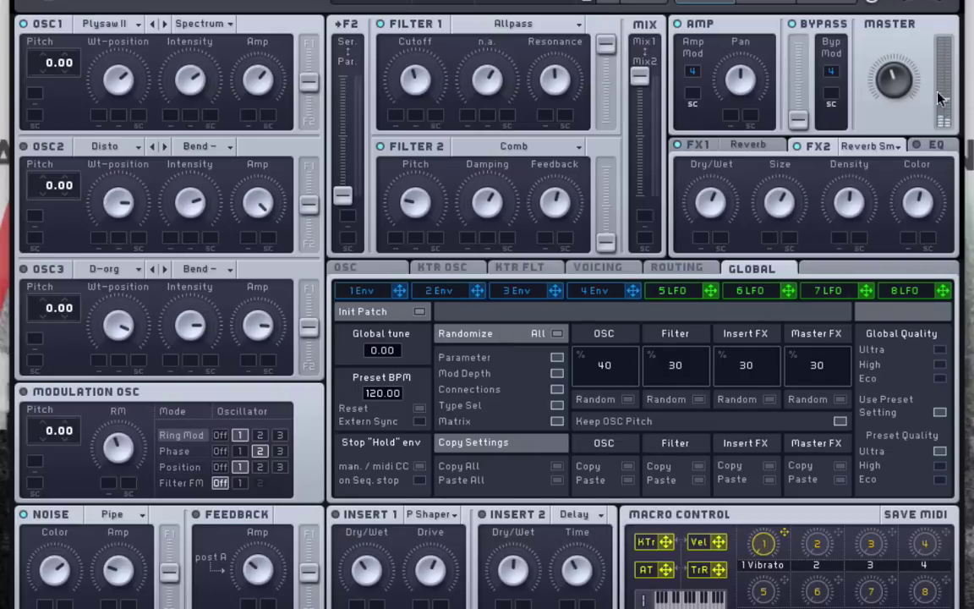
click(484, 334)
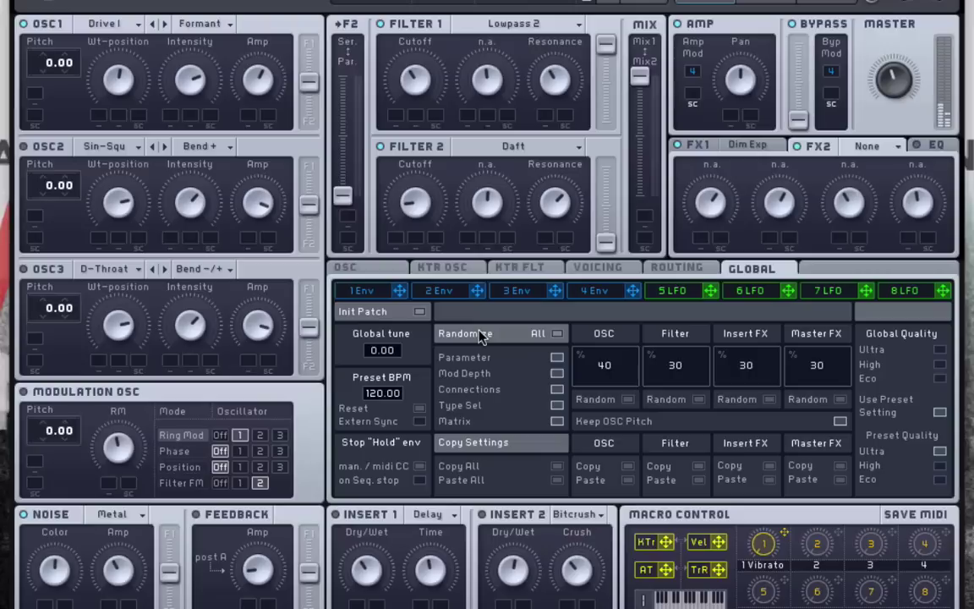
click(499, 336)
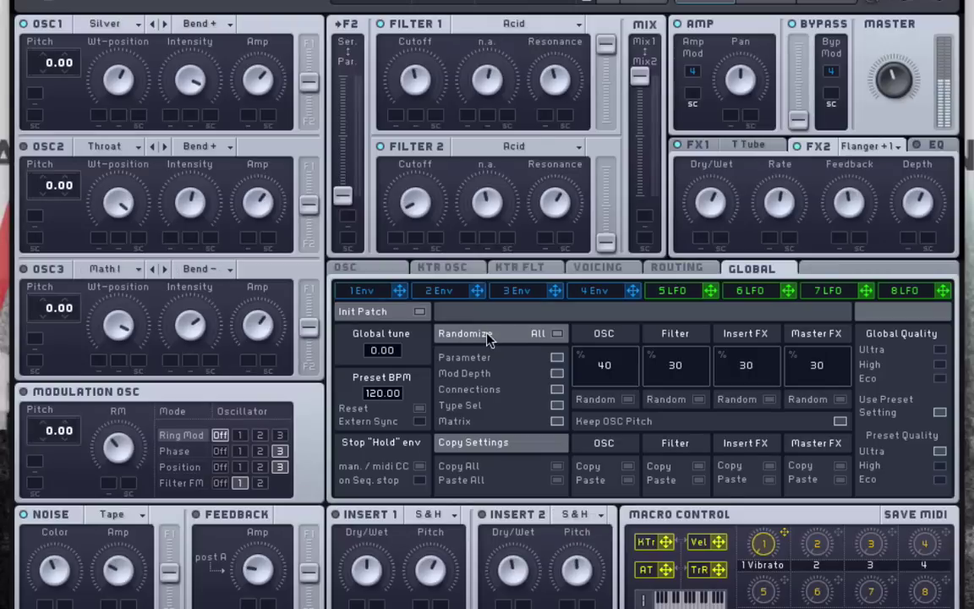
click(488, 335)
click(488, 335)
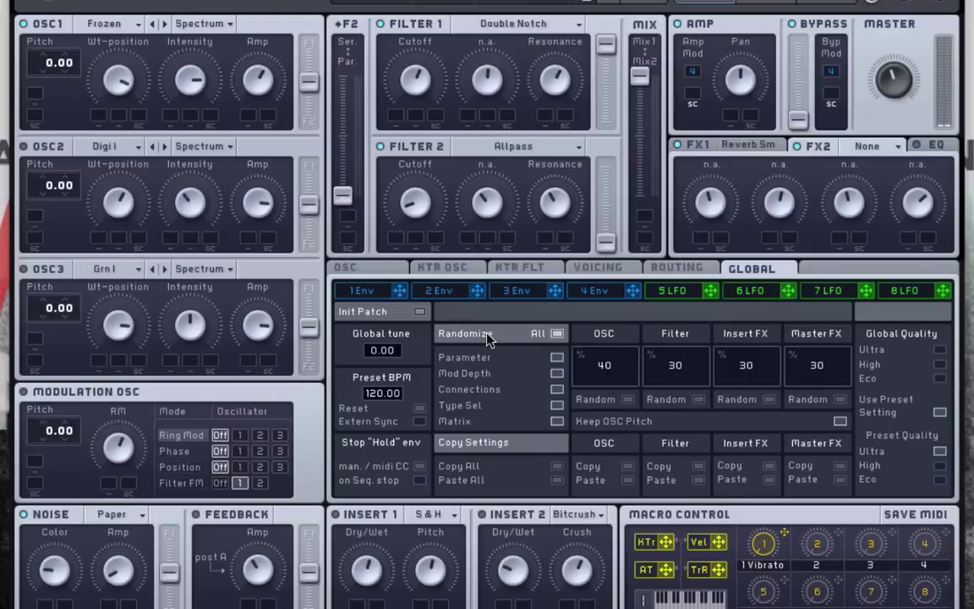
click(488, 335)
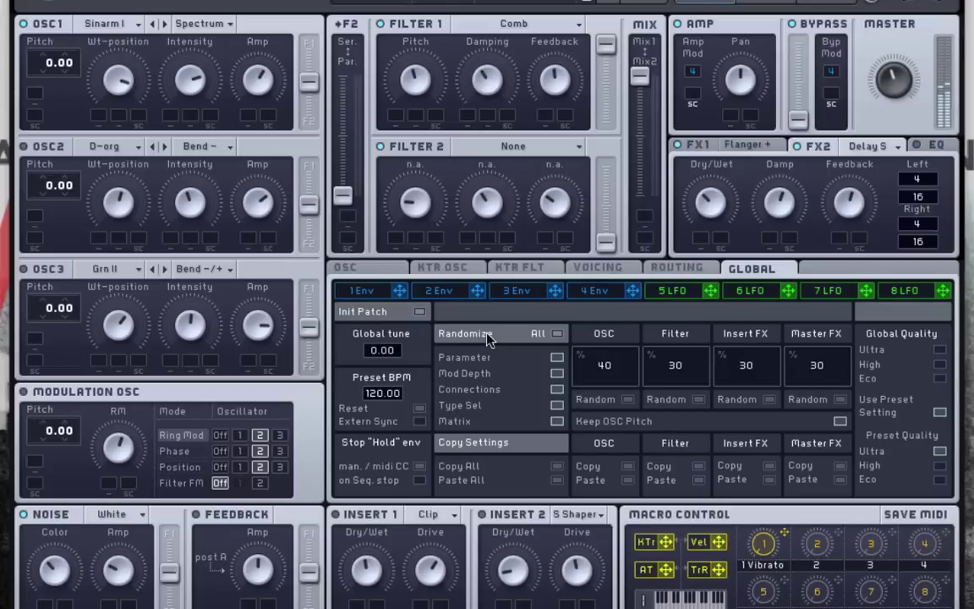
- Route LFO 5 to OSC1 Wt-position, envelope 3 to Filter 1 Pitch and envelope 2 to Noise Amp, then return to Global
drag(715, 294, 119, 80)
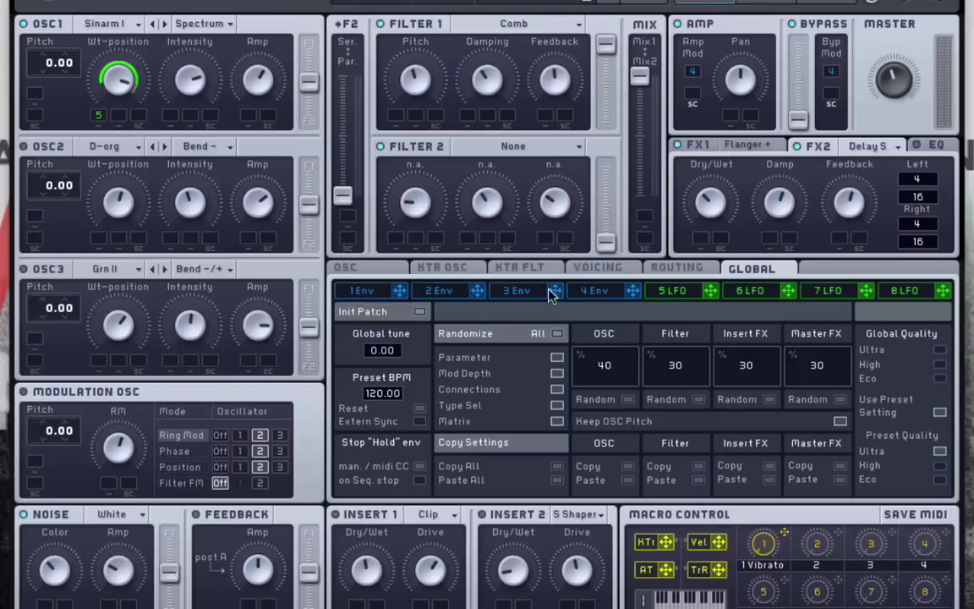
click(516, 290)
drag(555, 290, 398, 115)
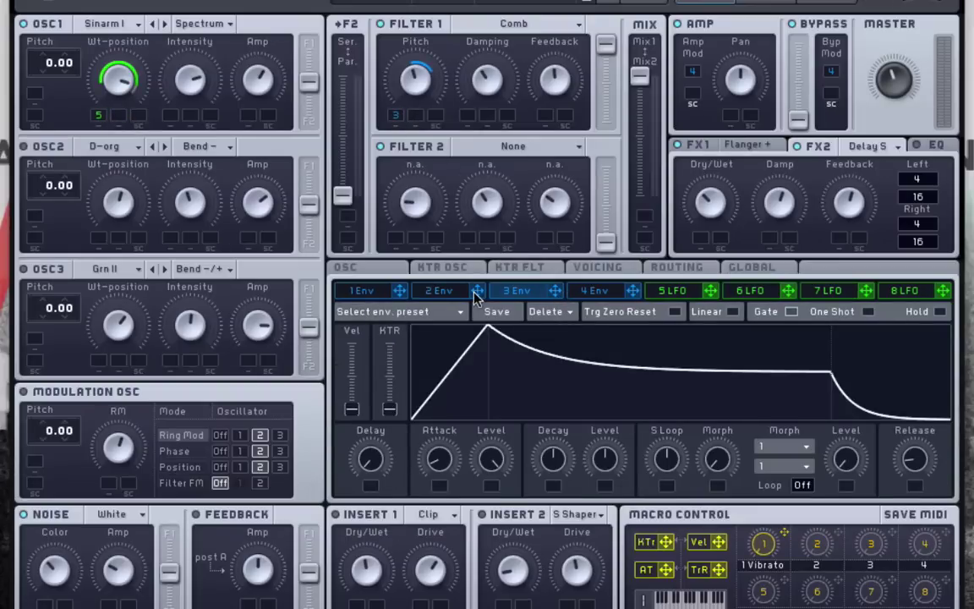
drag(477, 291, 117, 565)
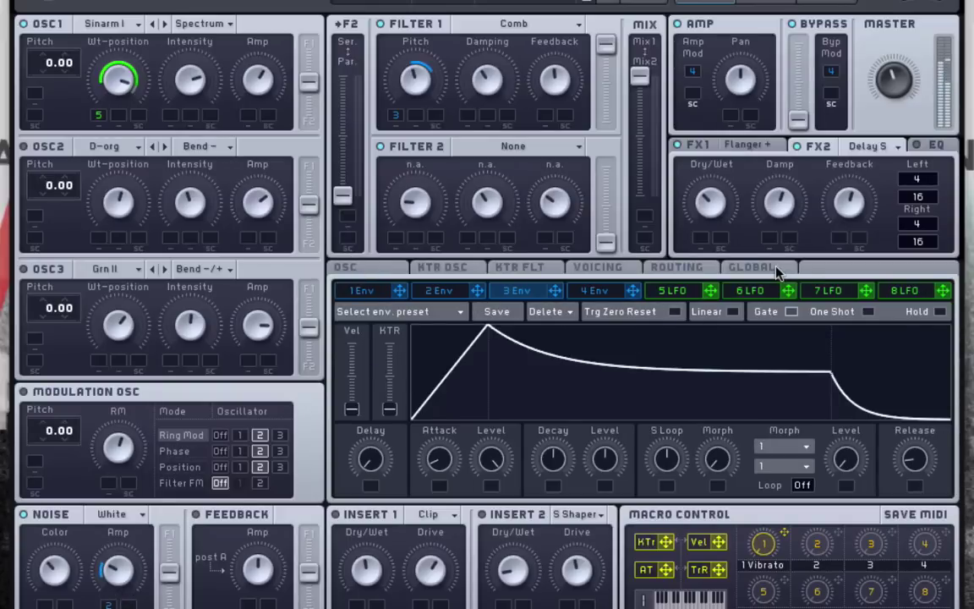
click(752, 267)
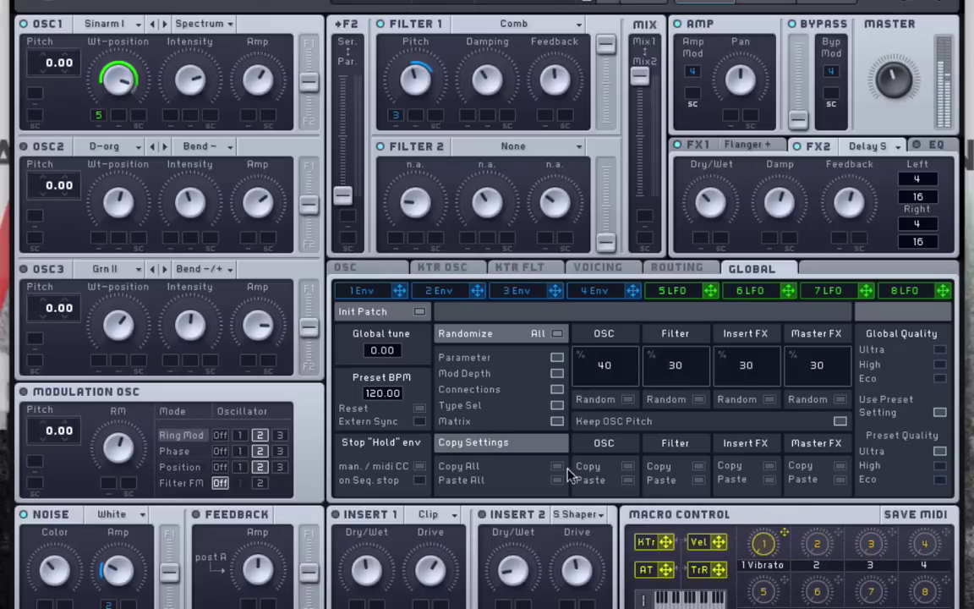
- Randomize the modulated patch nine times, ending on Grain I, Sinarm II and Acid with a Lowpass 2 filter
click(501, 336)
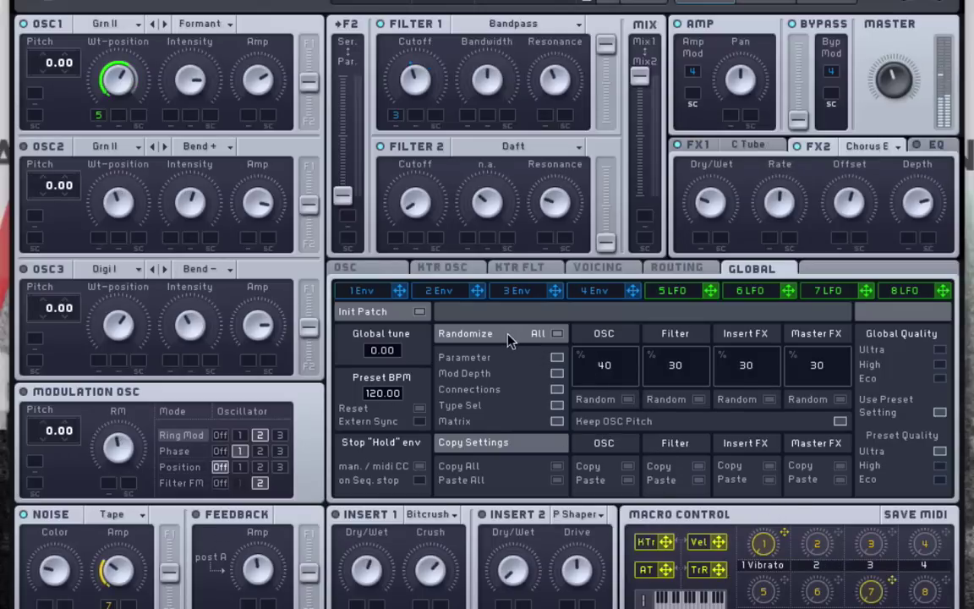
click(499, 336)
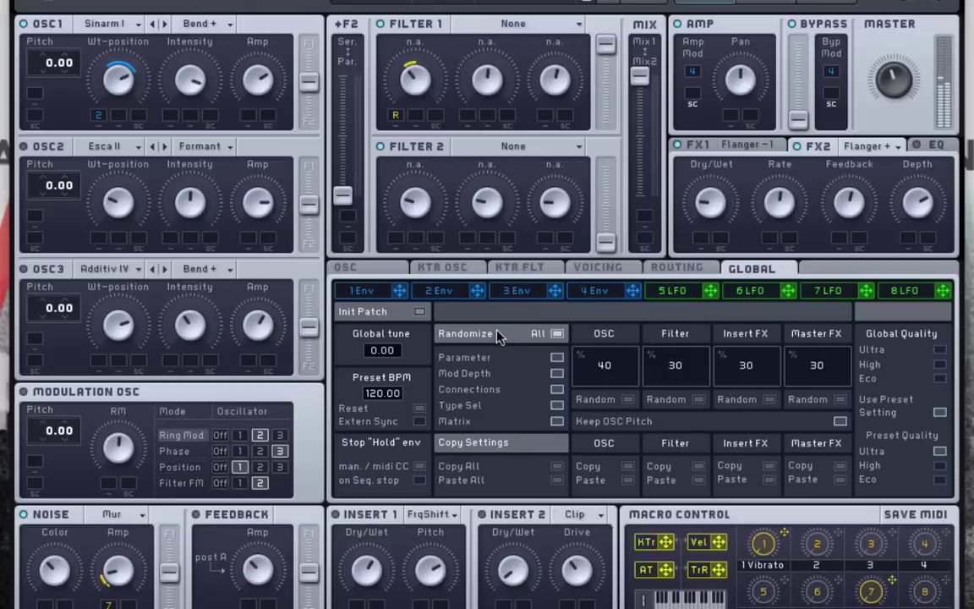
click(499, 336)
click(500, 337)
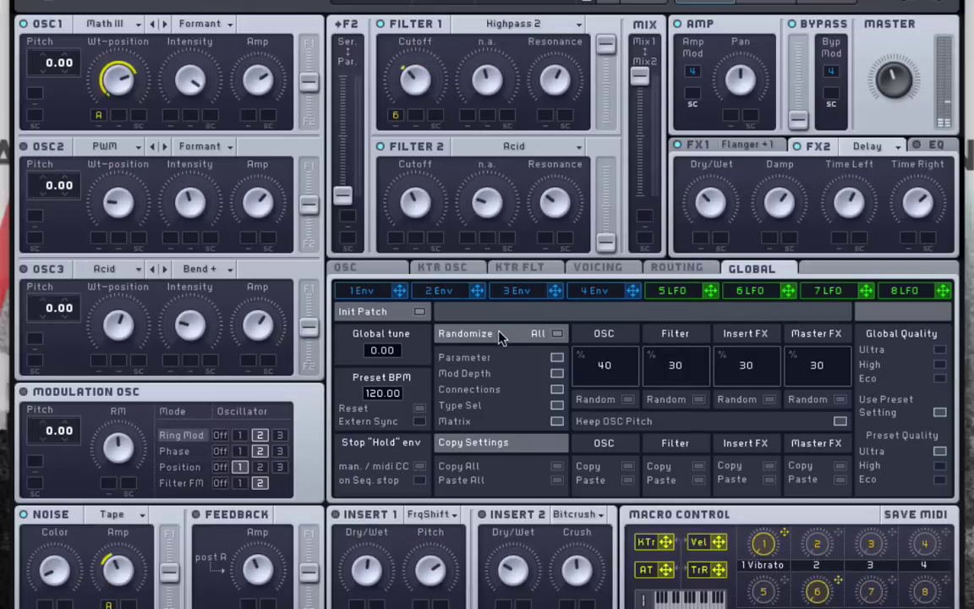
click(499, 336)
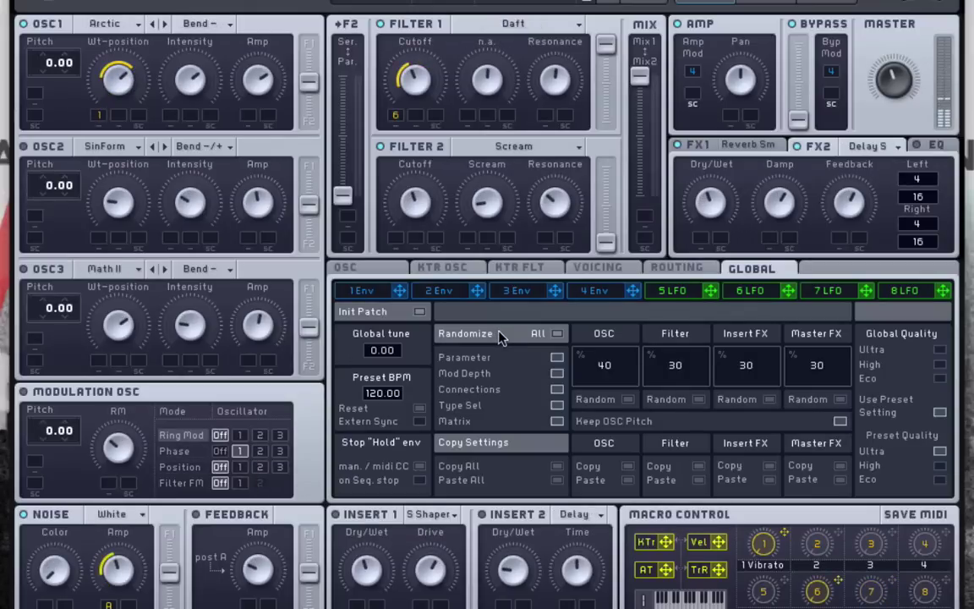
click(499, 336)
click(499, 336)
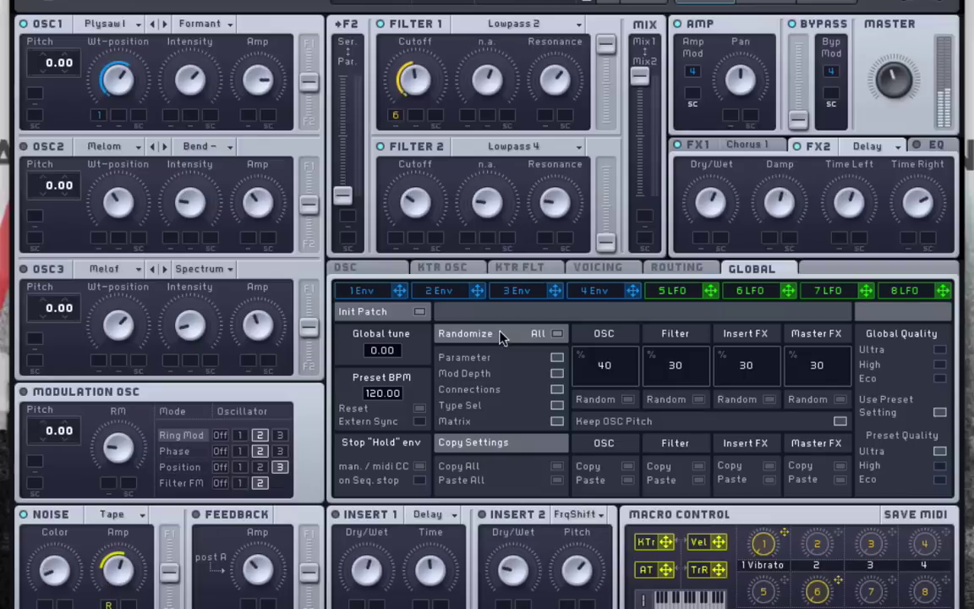
click(499, 335)
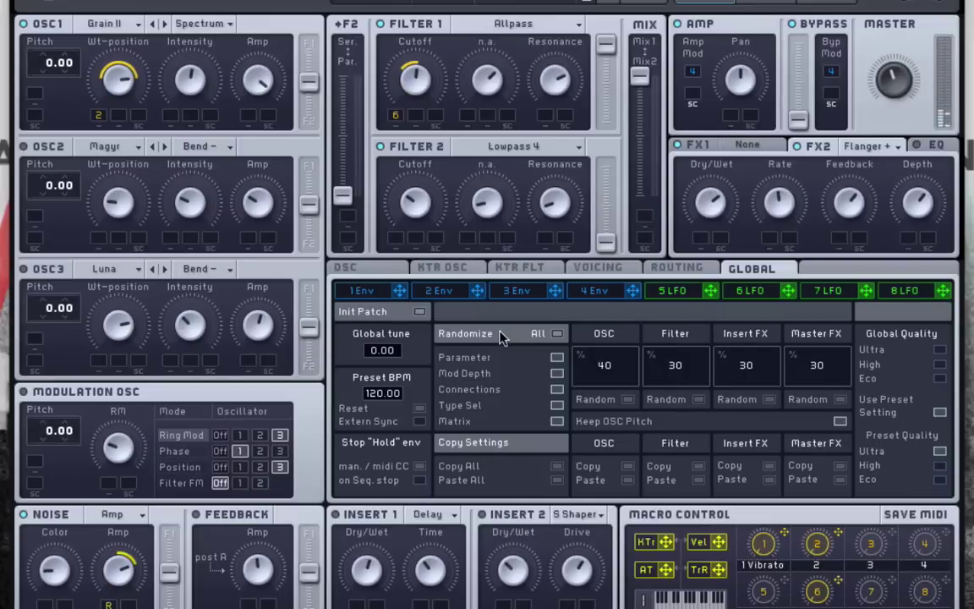
click(498, 336)
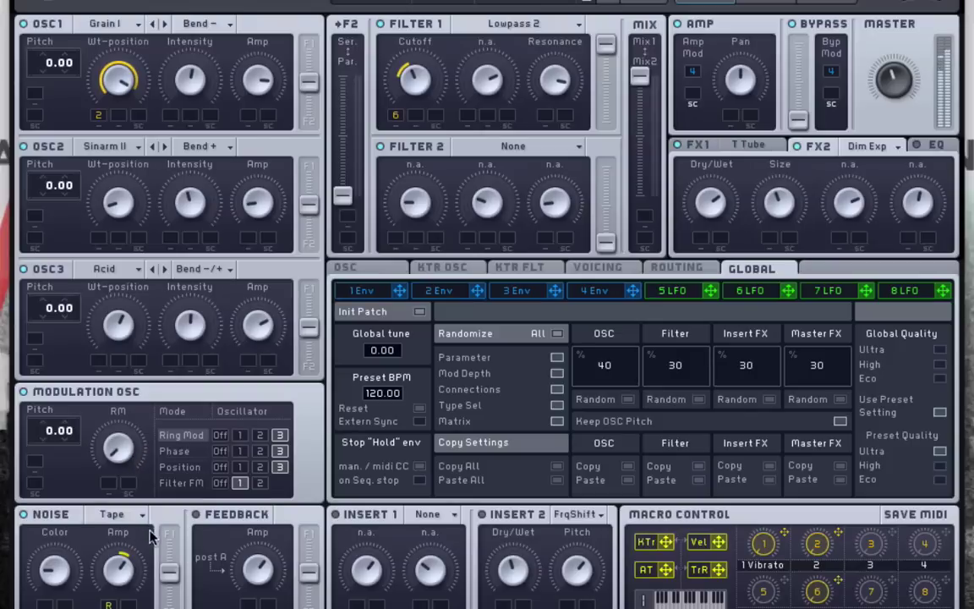
- Set Modulation OSC pitch to 12.00, then randomize seven times, ending on PWM, Crush and Drive III wavetables
mouse_move(48, 424)
mouse_down()
mouse_move(26, 408)
mouse_move(48, 408)
mouse_up()
click(474, 334)
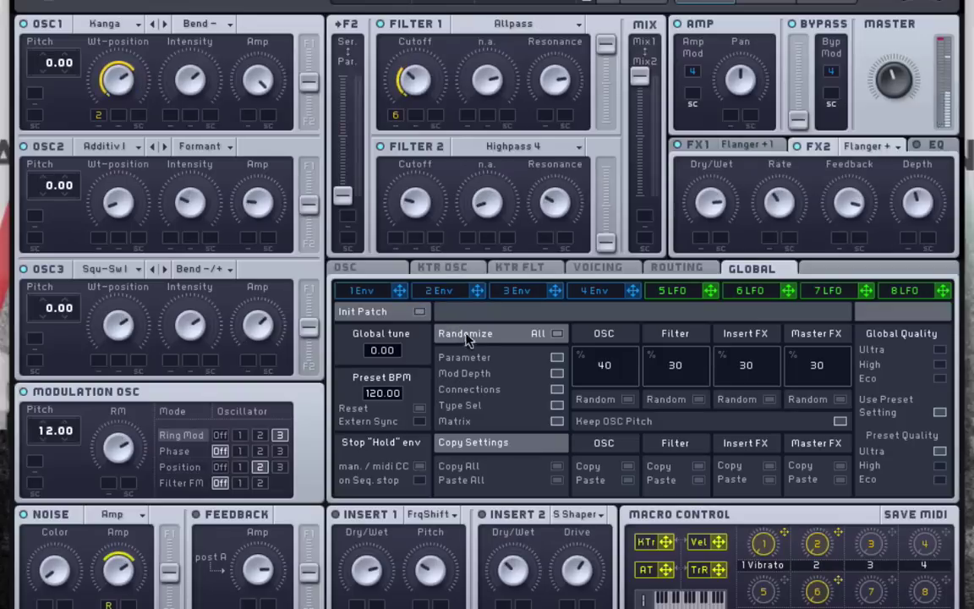
click(487, 336)
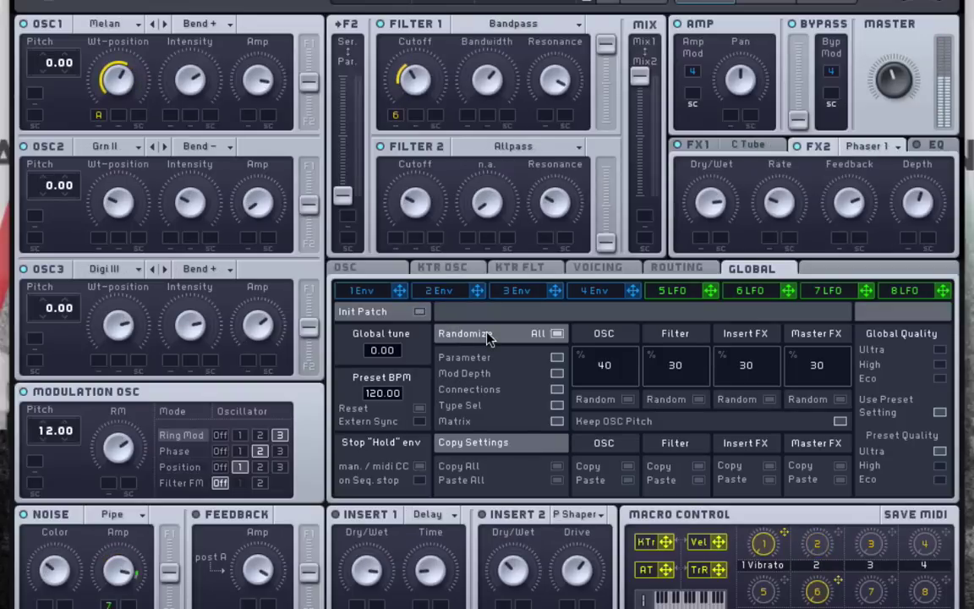
click(487, 336)
click(487, 336)
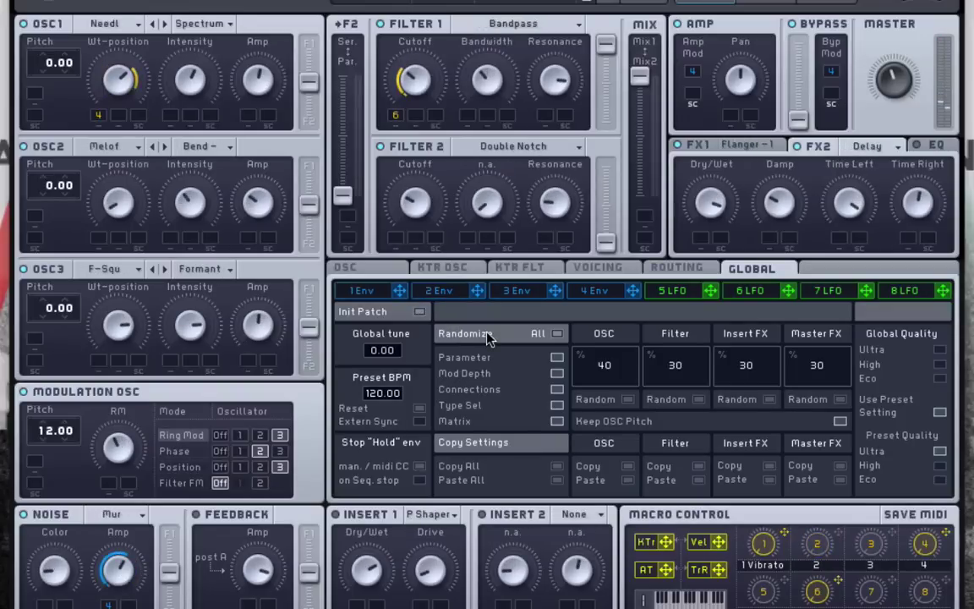
click(487, 336)
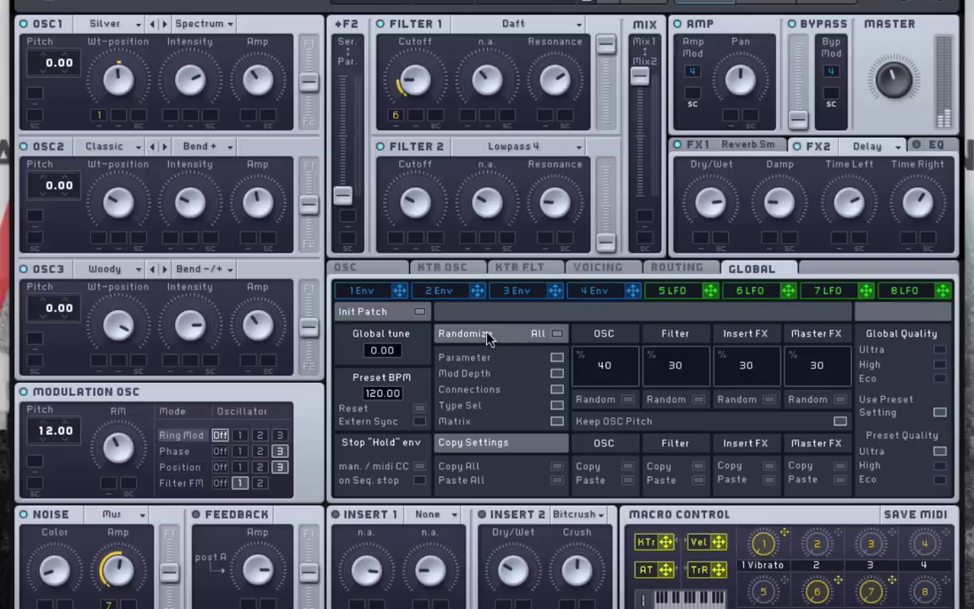
click(487, 335)
click(487, 335)
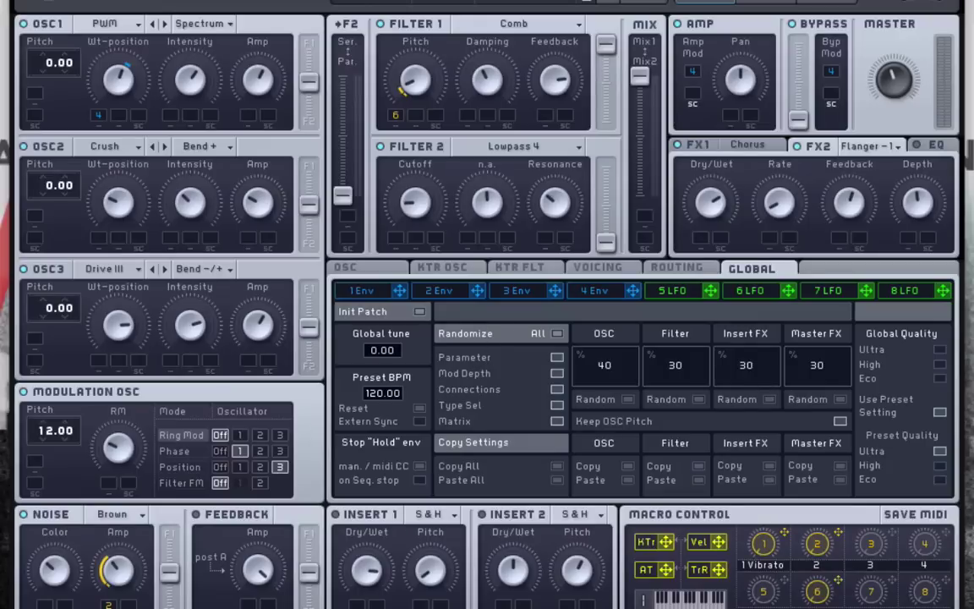
key(super+s)
click(620, 381)
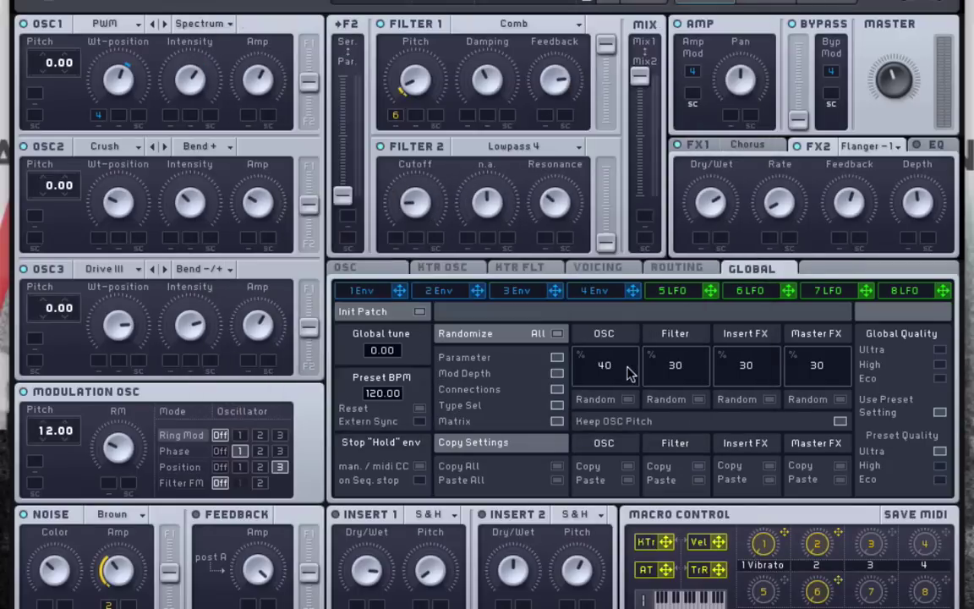